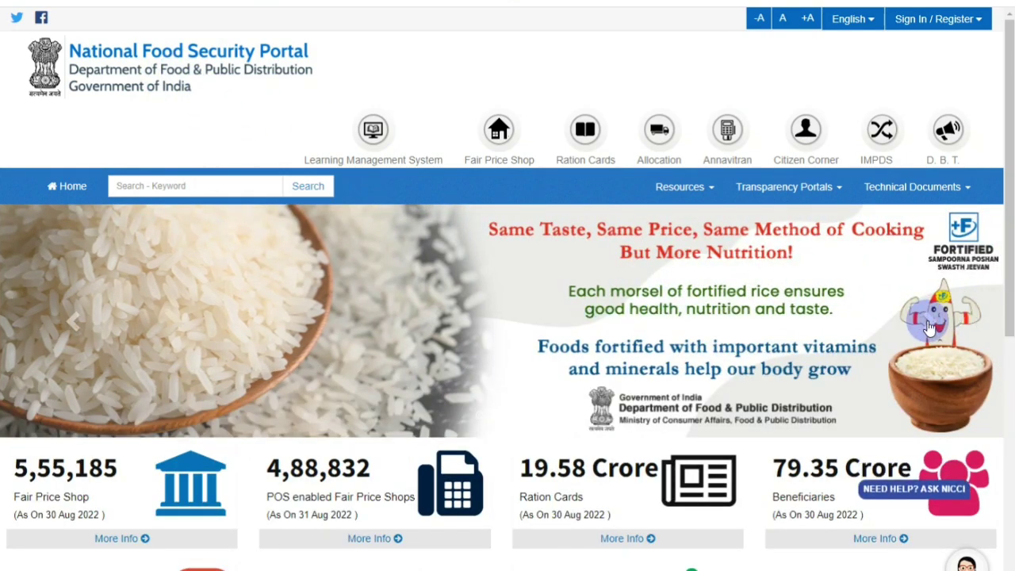
# Step: Advance the home page banner two slides to the Common Registration Facility slide
pyautogui.click(930, 325)
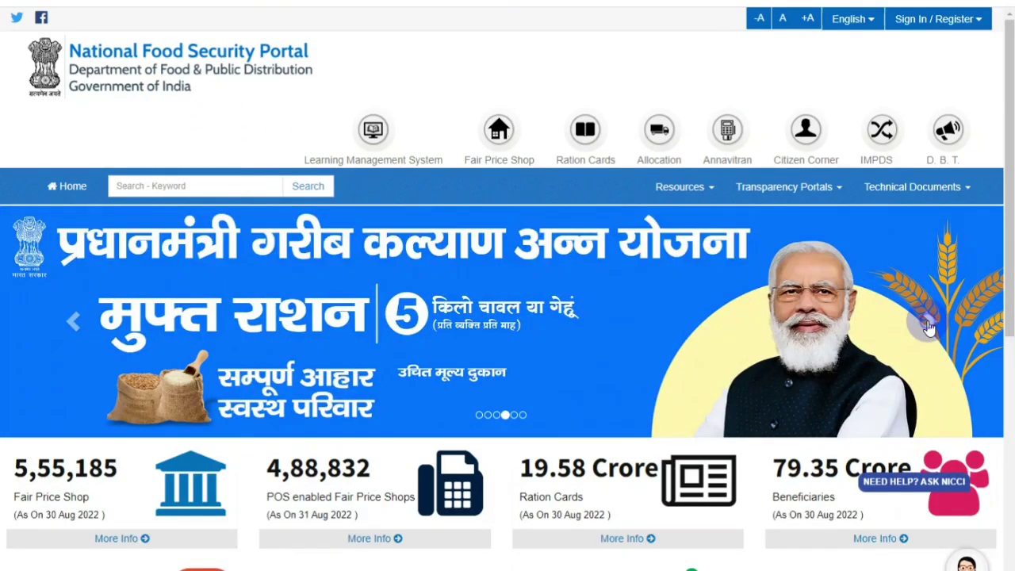
pyautogui.click(929, 325)
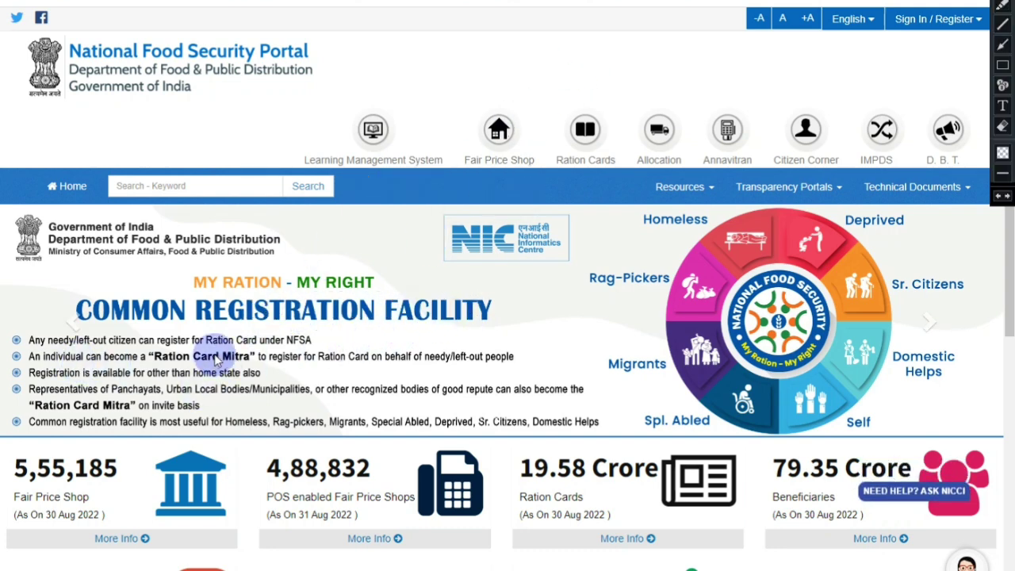
pyautogui.scroll(-1, 215, 353)
pyautogui.scroll(1, 225, 328)
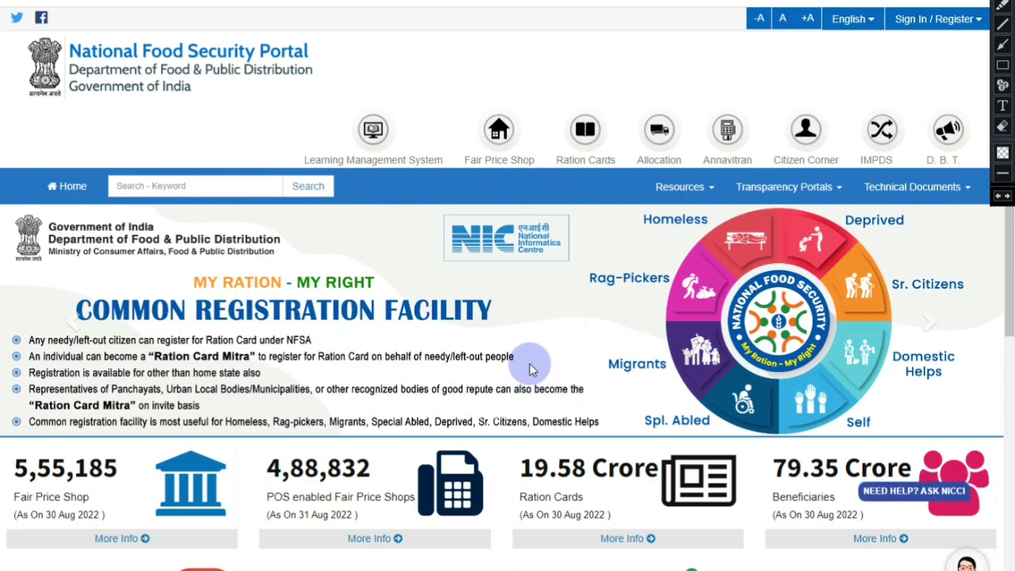
pyautogui.scroll(-2, 573, 390)
pyautogui.scroll(2, 580, 385)
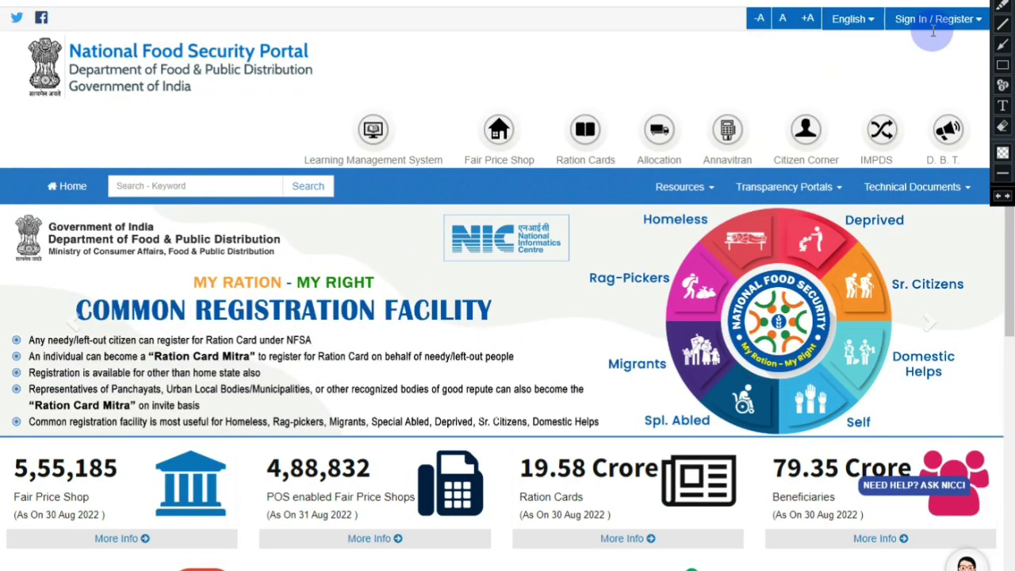
# Step: Go to Public Log In under Sign In / Register and view the three sign-in options
pyautogui.moveTo(948, 21)
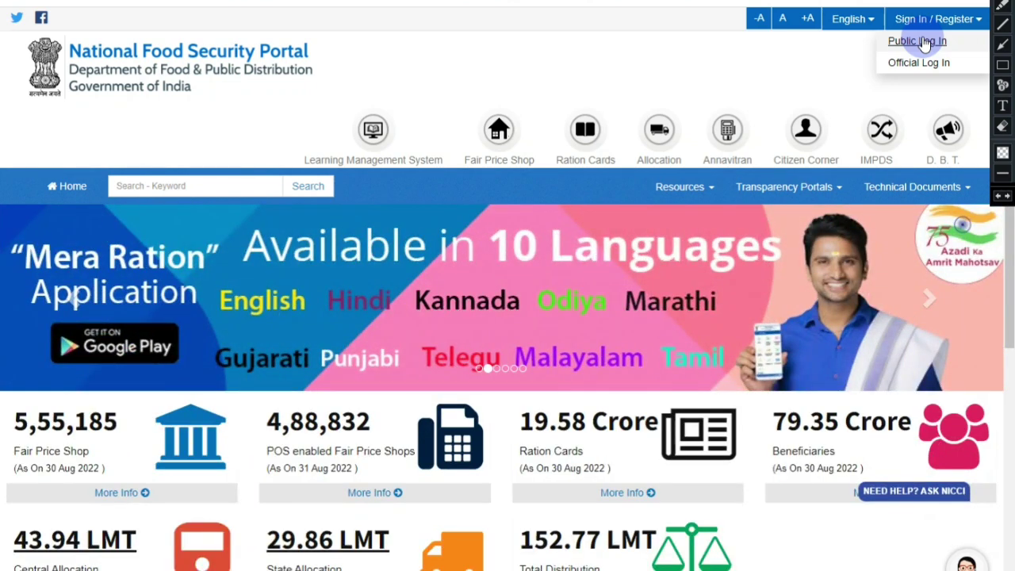
pyautogui.click(920, 41)
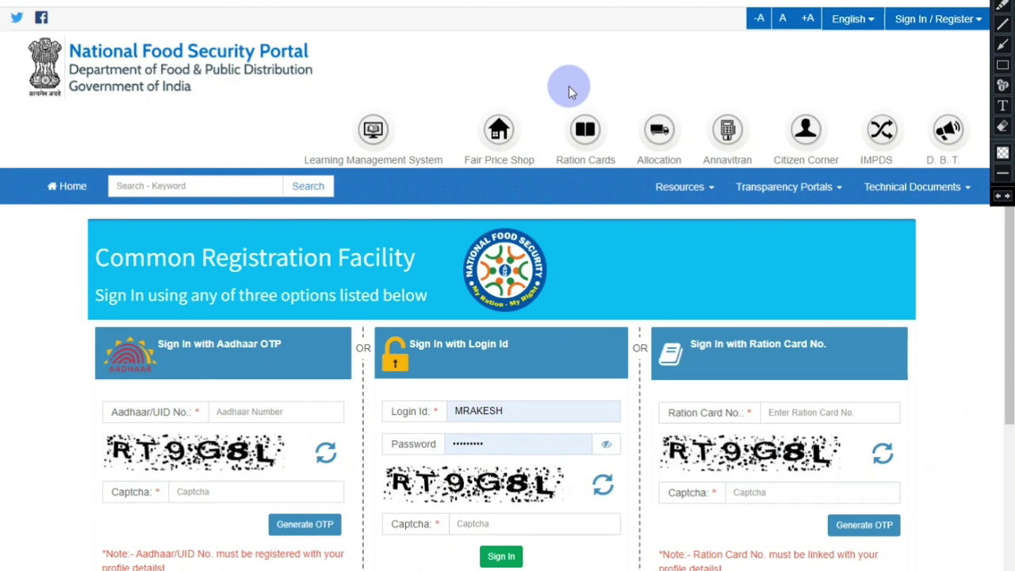
pyautogui.moveTo(594, 125)
pyautogui.scroll(-1, 603, 135)
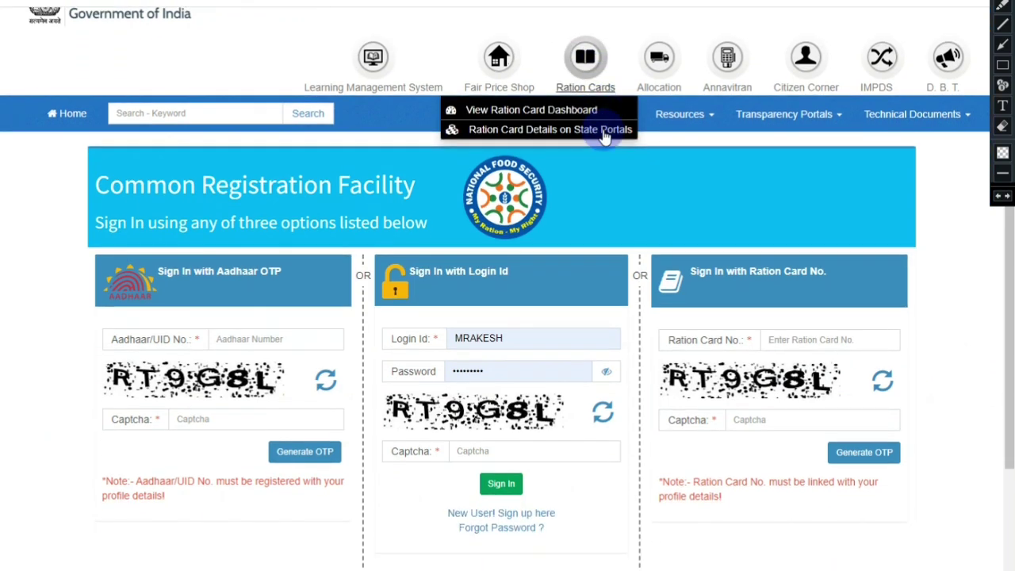
pyautogui.scroll(-1, 603, 135)
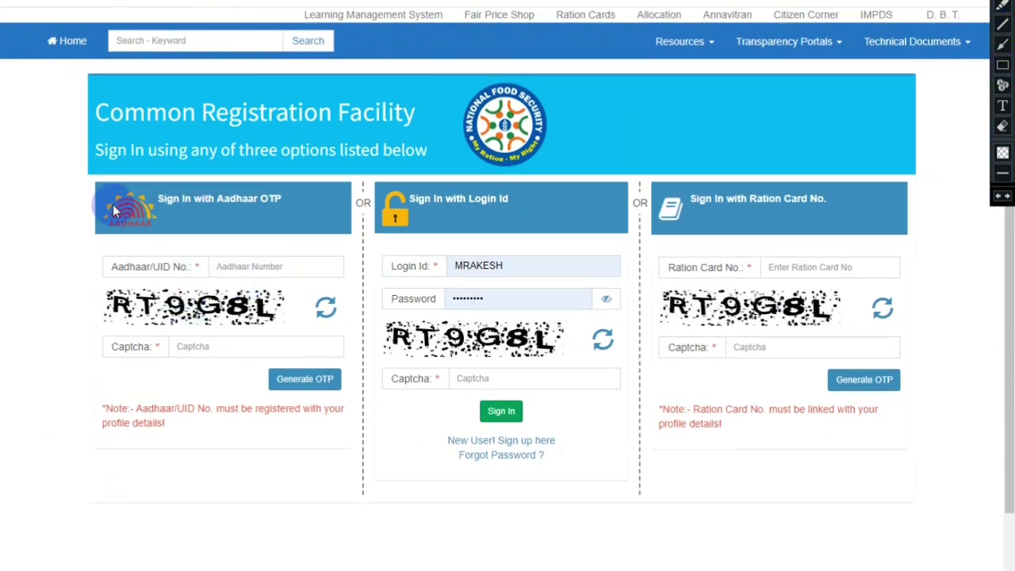
pyautogui.moveTo(55, 160); pyautogui.dragTo(109, 215)
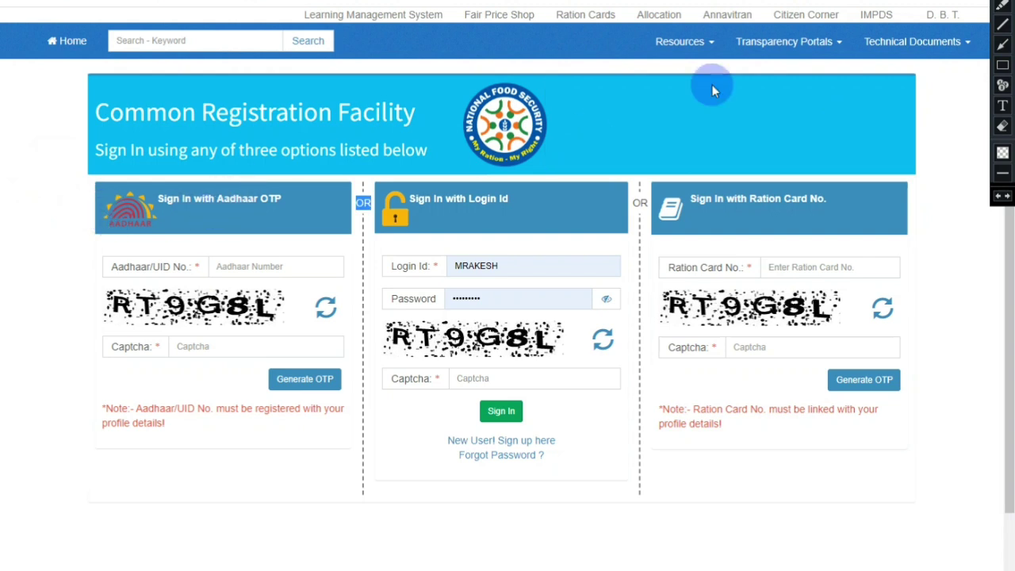
pyautogui.click(1004, 67)
pyautogui.moveTo(81, 165)
pyautogui.mouseDown()
pyautogui.moveTo(116, 238)
pyautogui.moveTo(212, 364)
pyautogui.moveTo(354, 396)
pyautogui.mouseUp()
pyautogui.moveTo(215, 256)
pyautogui.mouseDown()
pyautogui.moveTo(253, 273)
pyautogui.moveTo(322, 275)
pyautogui.mouseUp()
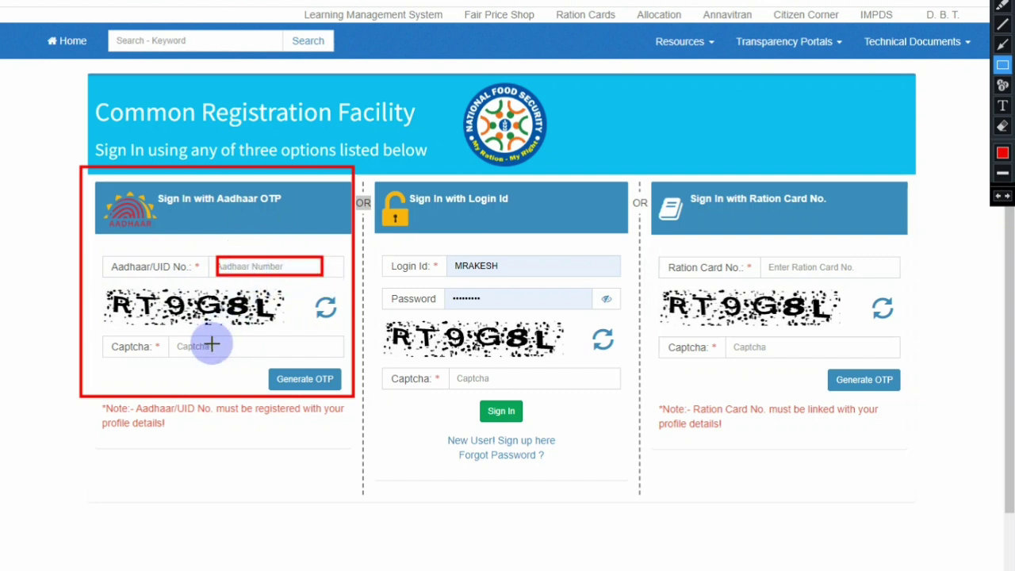
pyautogui.moveTo(179, 338)
pyautogui.mouseDown()
pyautogui.moveTo(199, 349)
pyautogui.moveTo(292, 352)
pyautogui.moveTo(274, 373)
pyautogui.moveTo(347, 386)
pyautogui.moveTo(353, 396)
pyautogui.mouseUp()
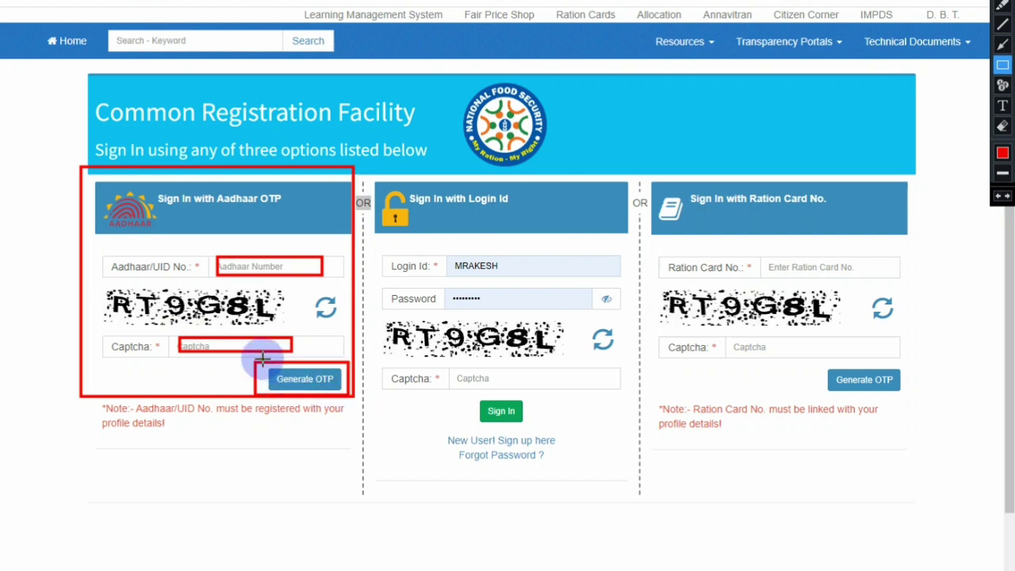
pyautogui.moveTo(90, 396)
pyautogui.mouseDown()
pyautogui.moveTo(301, 437)
pyautogui.moveTo(353, 434)
pyautogui.mouseUp()
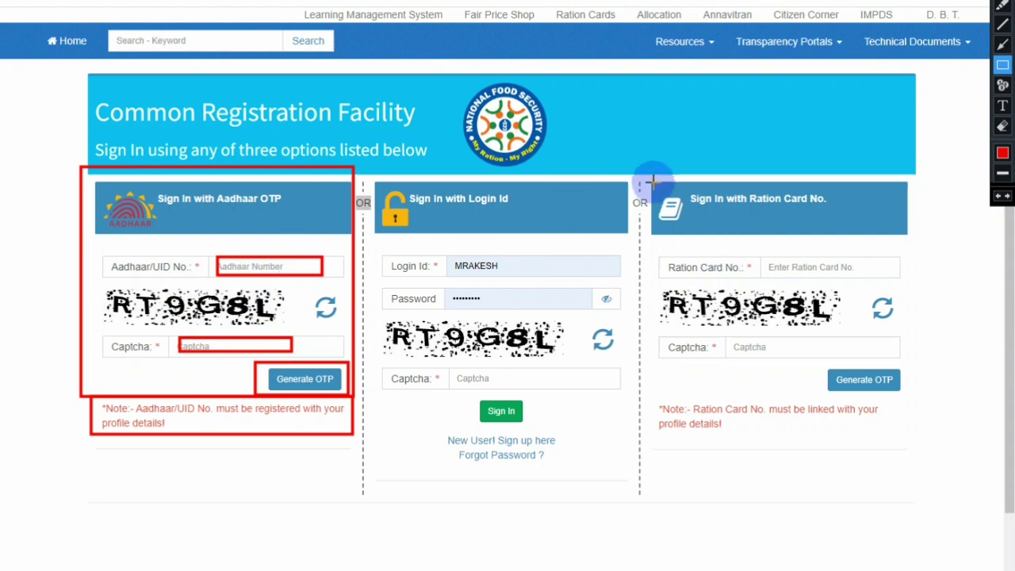
pyautogui.moveTo(646, 179)
pyautogui.mouseDown()
pyautogui.moveTo(677, 242)
pyautogui.moveTo(918, 242)
pyautogui.mouseUp()
pyautogui.moveTo(681, 186)
pyautogui.mouseDown()
pyautogui.moveTo(758, 222)
pyautogui.moveTo(841, 221)
pyautogui.mouseUp()
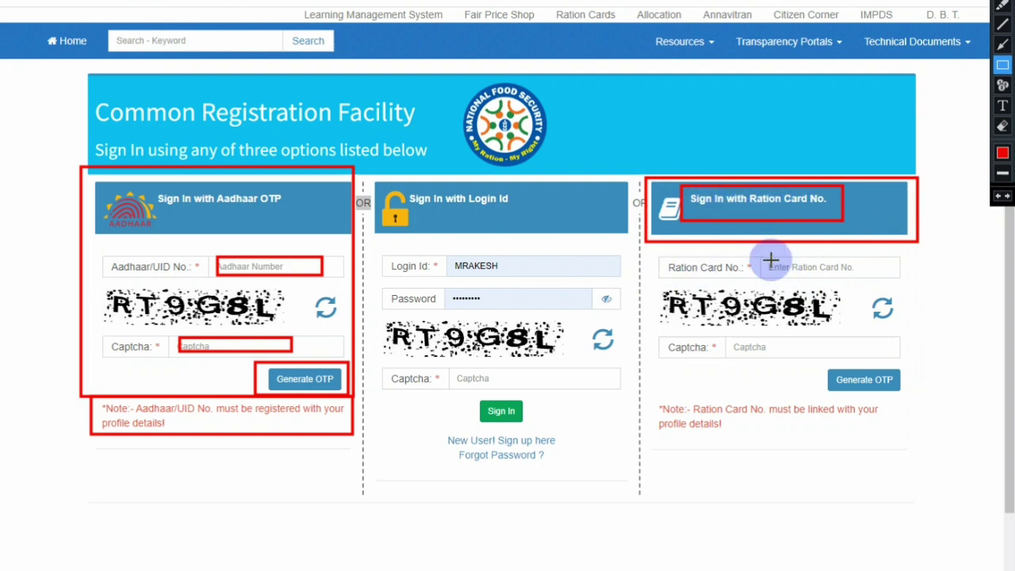
pyautogui.moveTo(765, 257); pyautogui.dragTo(875, 277)
pyautogui.moveTo(733, 338)
pyautogui.mouseDown()
pyautogui.moveTo(826, 354)
pyautogui.moveTo(898, 390)
pyautogui.mouseUp()
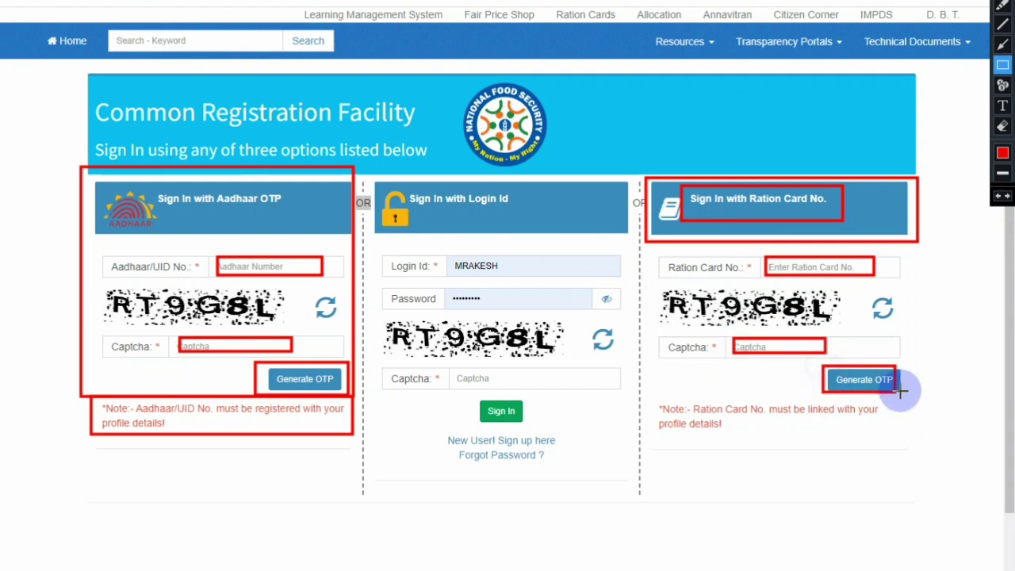
pyautogui.click(1003, 126)
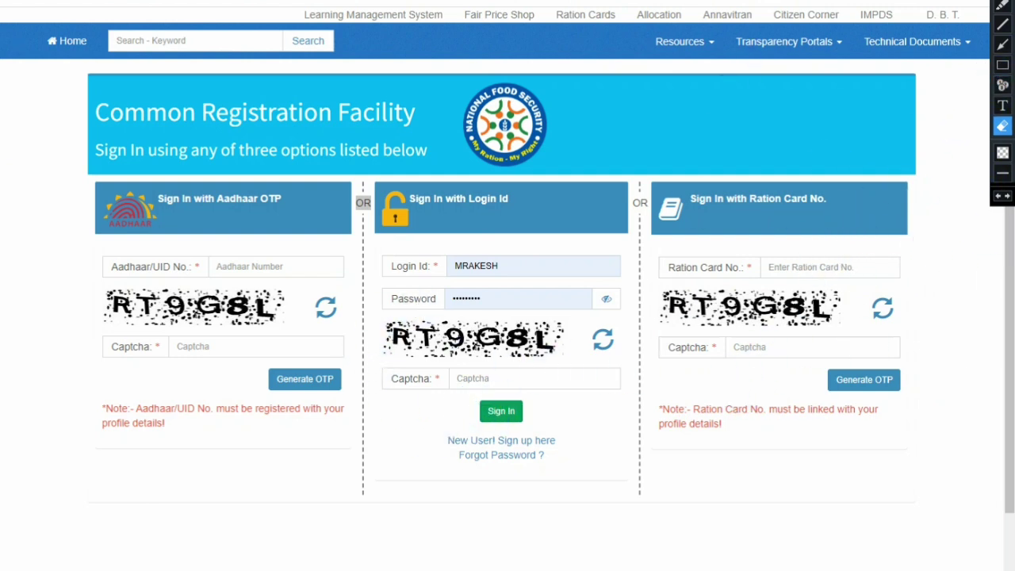
# Step: Exit annotation mode and highlight the Sign In with Login Id heading
pyautogui.press('Escape')
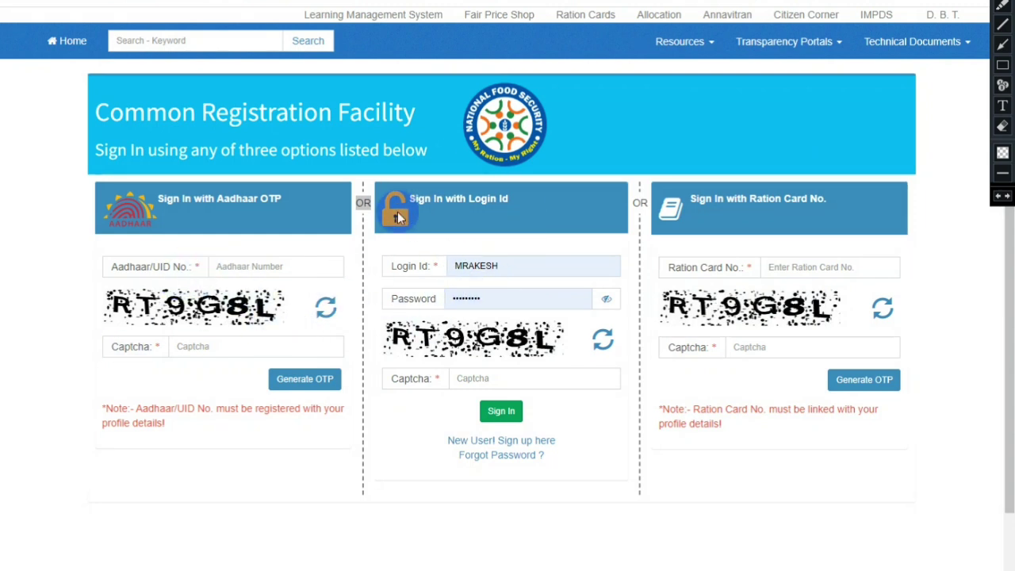
pyautogui.moveTo(409, 200); pyautogui.dragTo(526, 204)
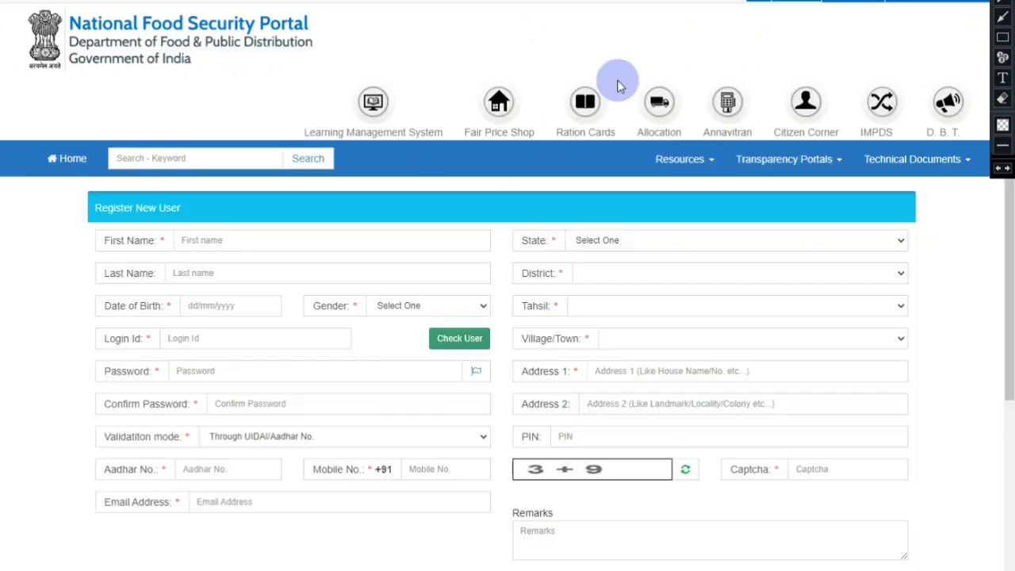
# Step: Outline the Register New User heading, Last Name and Date of Birth fields
pyautogui.scroll(-1, 618, 85)
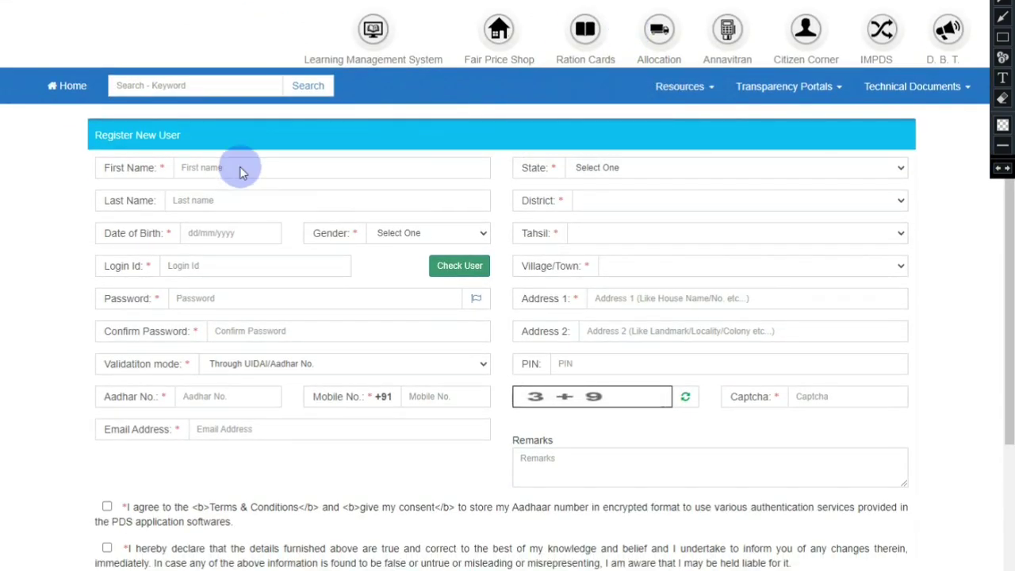
pyautogui.click(1003, 37)
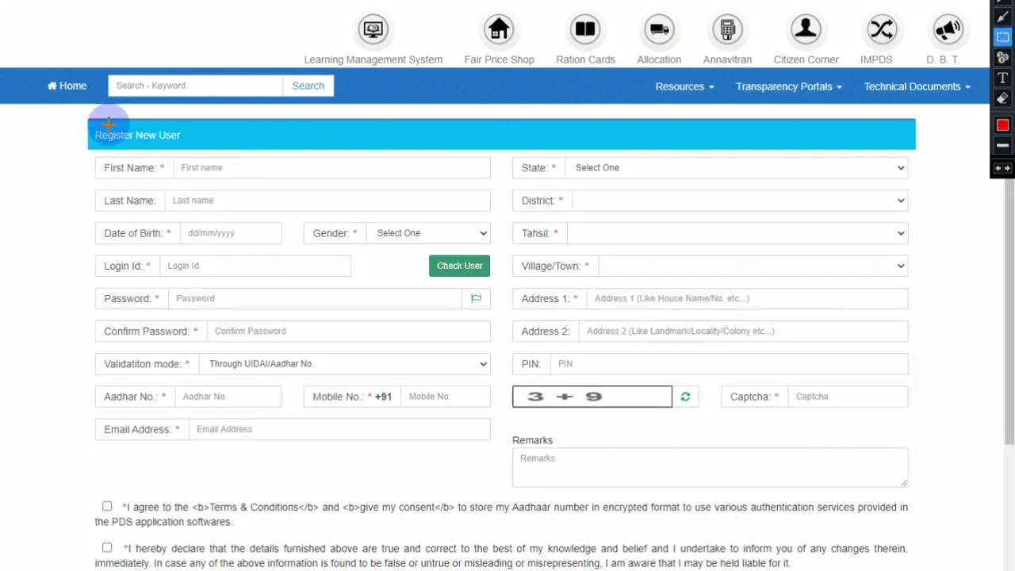
pyautogui.moveTo(79, 126)
pyautogui.mouseDown()
pyautogui.moveTo(227, 149)
pyautogui.moveTo(218, 165)
pyautogui.moveTo(405, 178)
pyautogui.mouseUp()
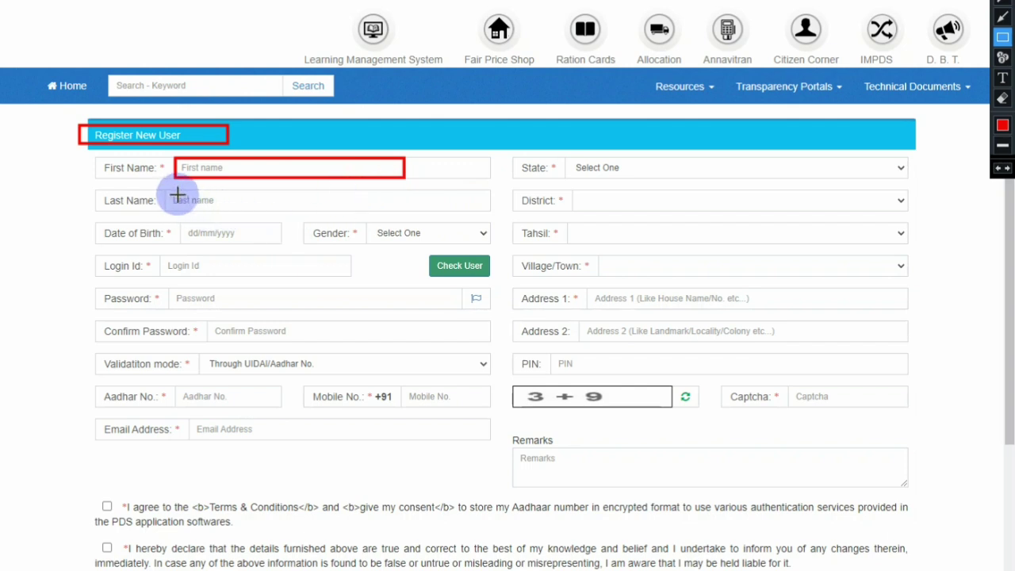
pyautogui.moveTo(169, 193); pyautogui.dragTo(275, 209)
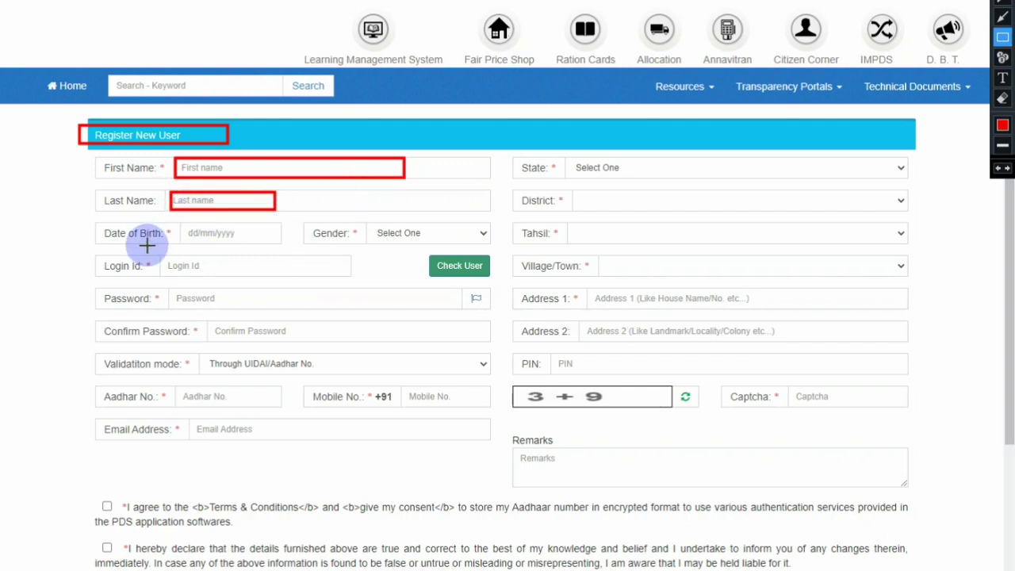
pyautogui.moveTo(184, 226); pyautogui.dragTo(253, 240)
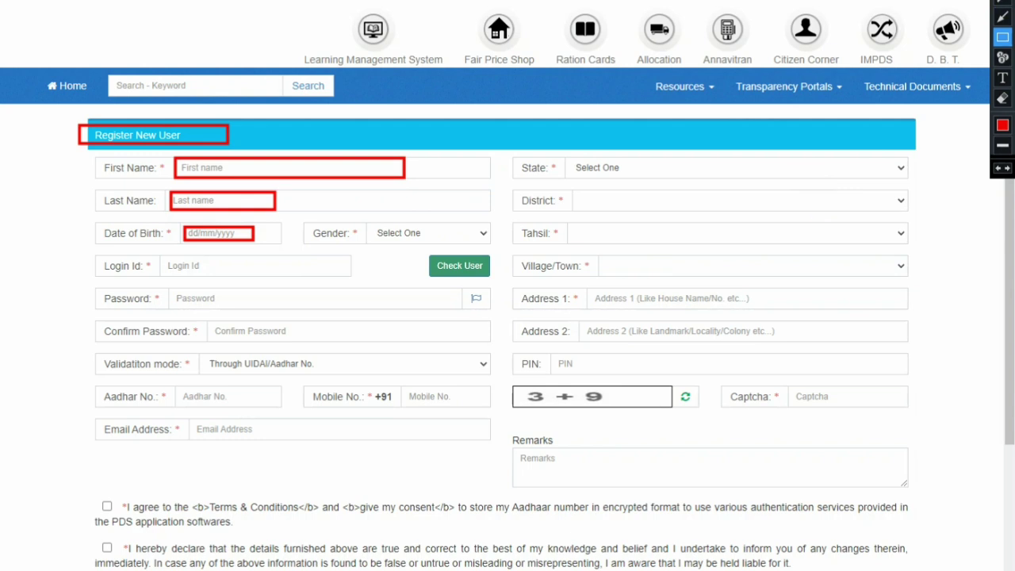
# Step: Choose Male for Gender and move into the Login Id field
pyautogui.click(400, 234)
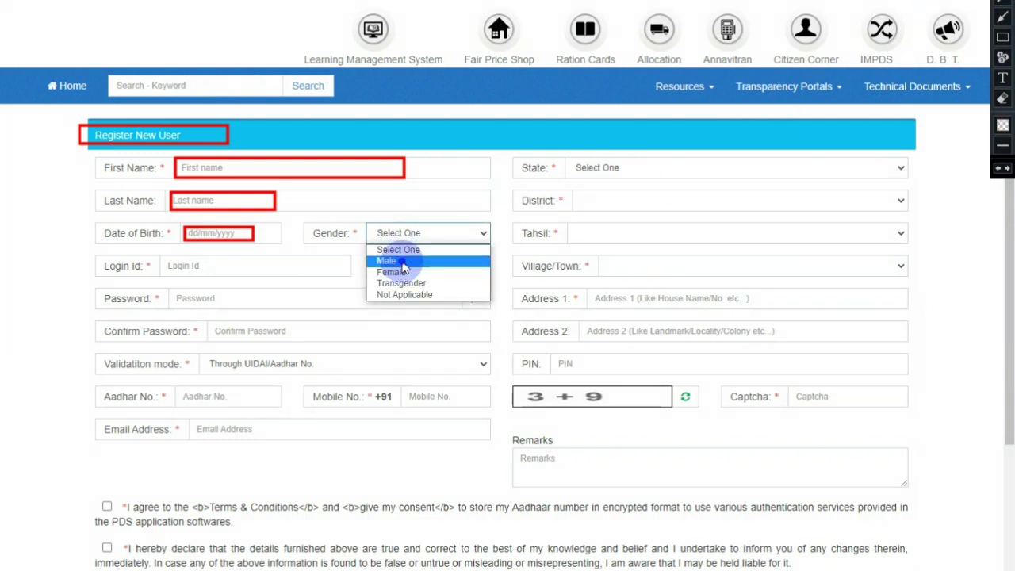
pyautogui.click(388, 261)
pyautogui.click(224, 268)
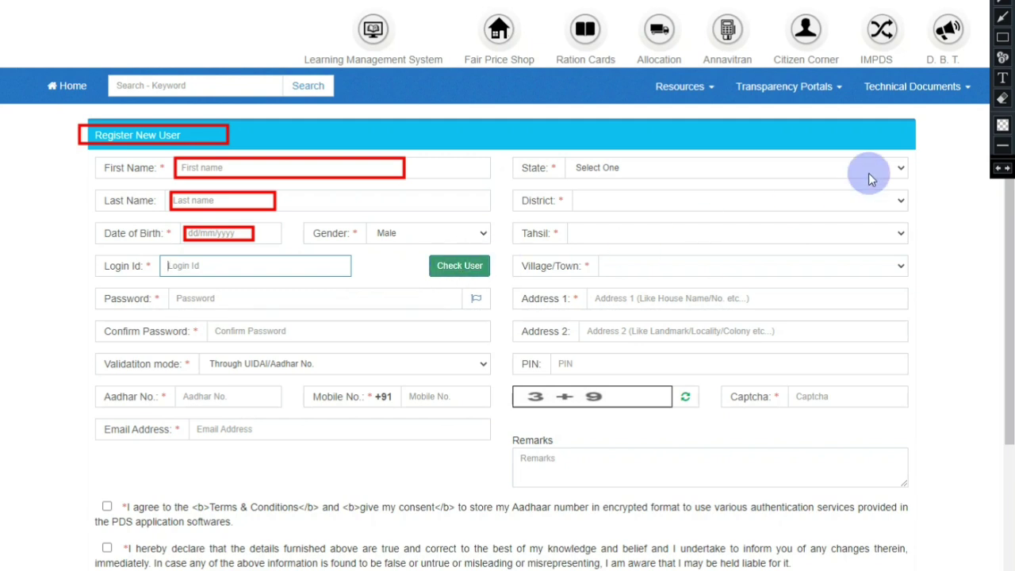
# Step: Mark up the form, check Login Id availability and move to the password field
pyautogui.click(1003, 98)
pyautogui.moveTo(45, 90); pyautogui.dragTo(492, 310)
pyautogui.press('Escape')
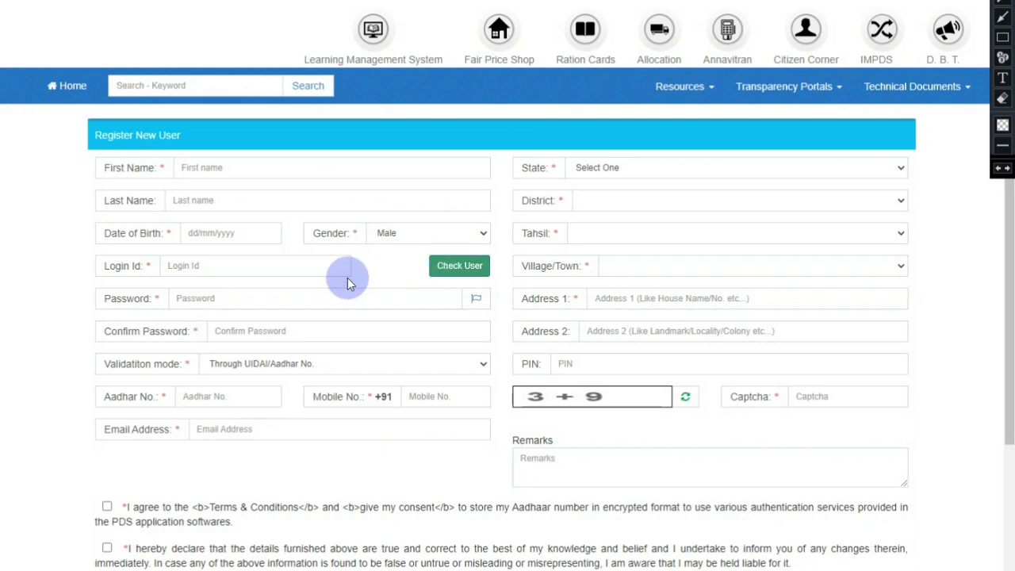
pyautogui.click(449, 272)
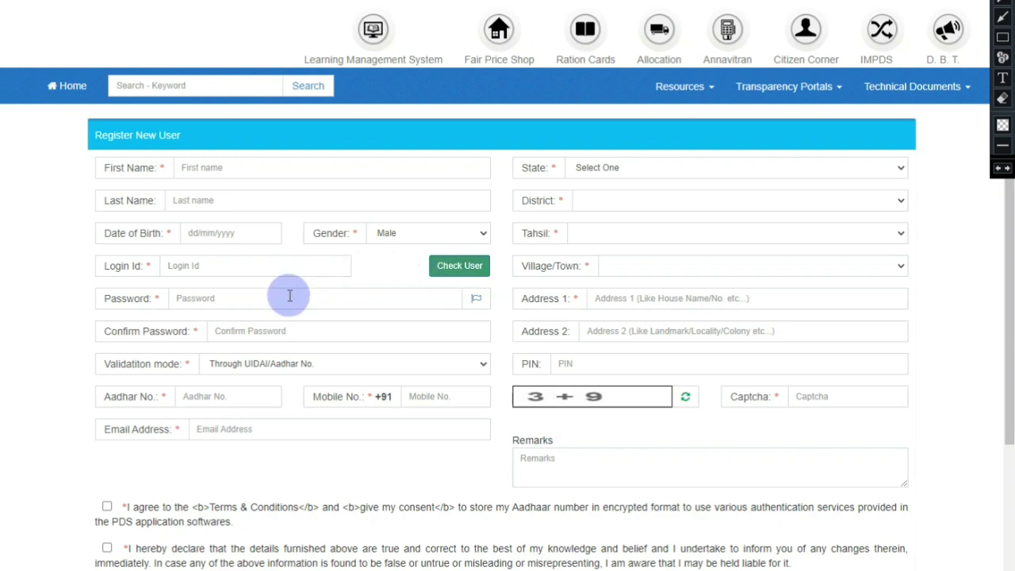
pyautogui.click(196, 298)
pyautogui.click(54, 297)
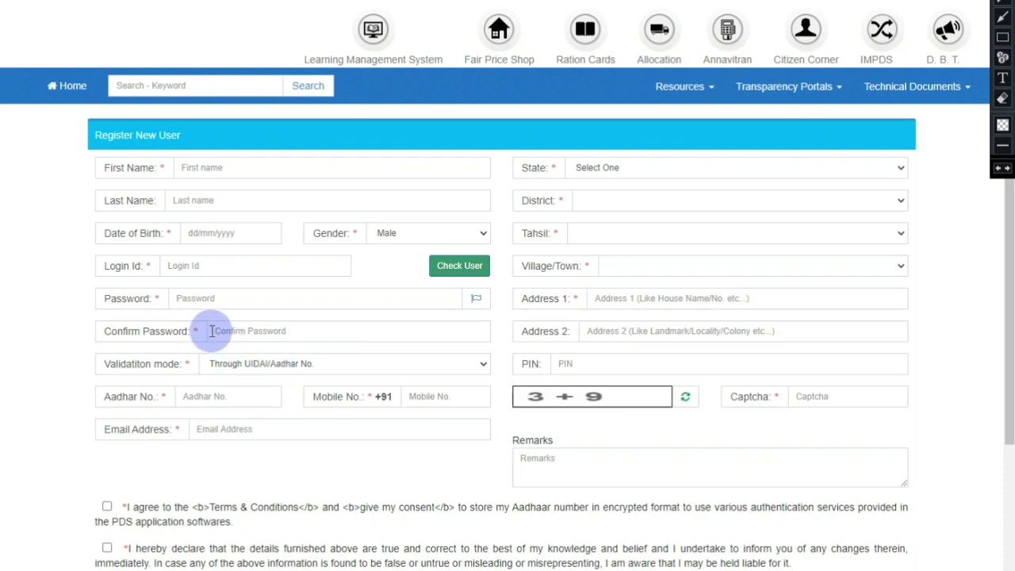
# Step: Keep validation Through UIDAI/Aadhar No. and step through the Aadhar and mobile fields
pyautogui.click(271, 365)
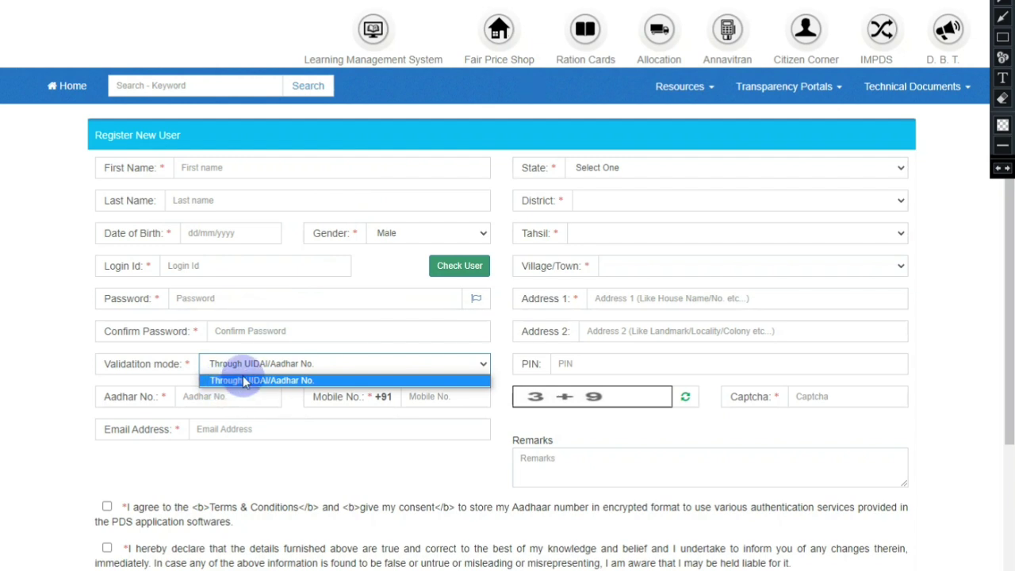
pyautogui.click(325, 366)
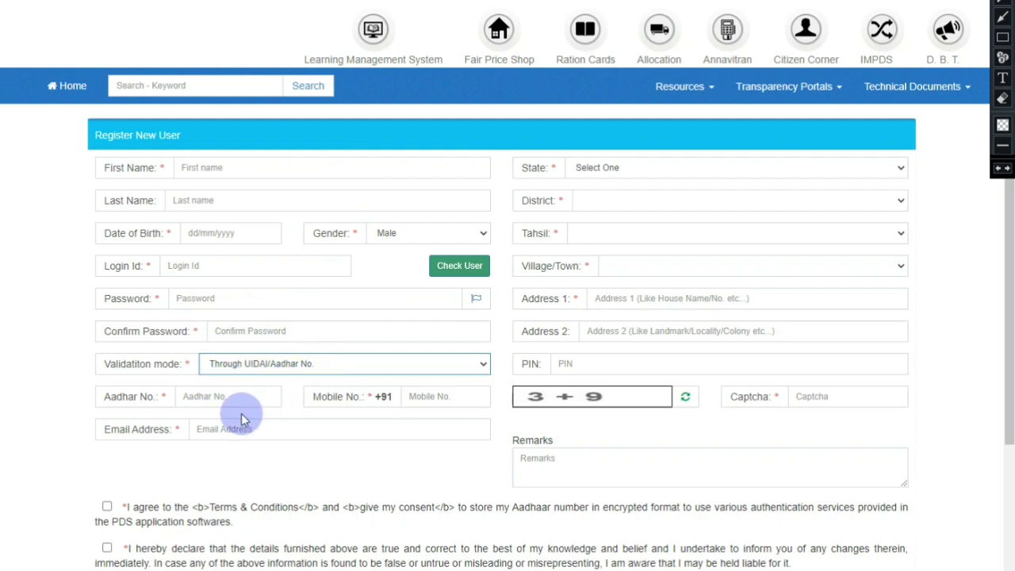
pyautogui.click(228, 399)
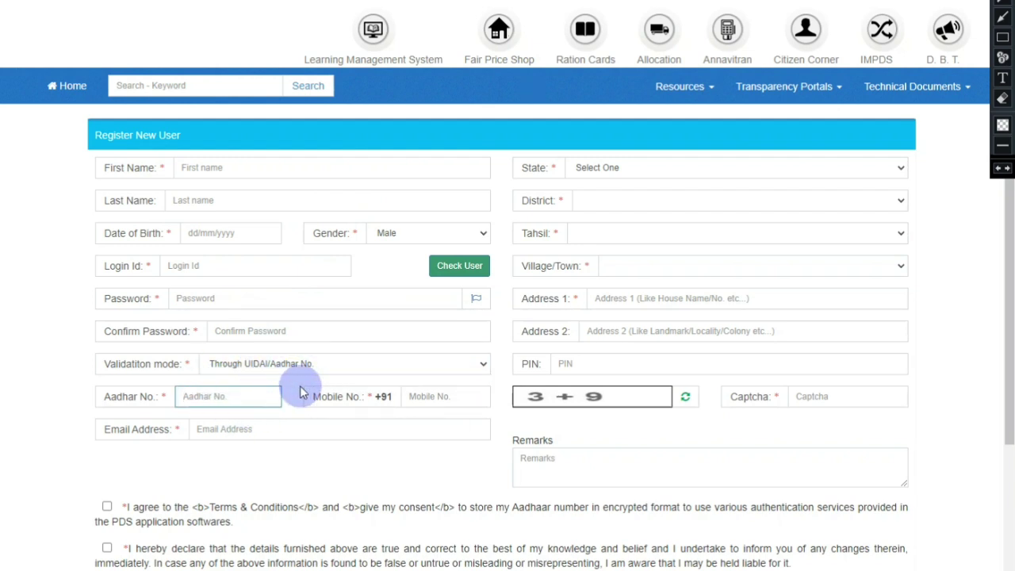
pyautogui.click(411, 396)
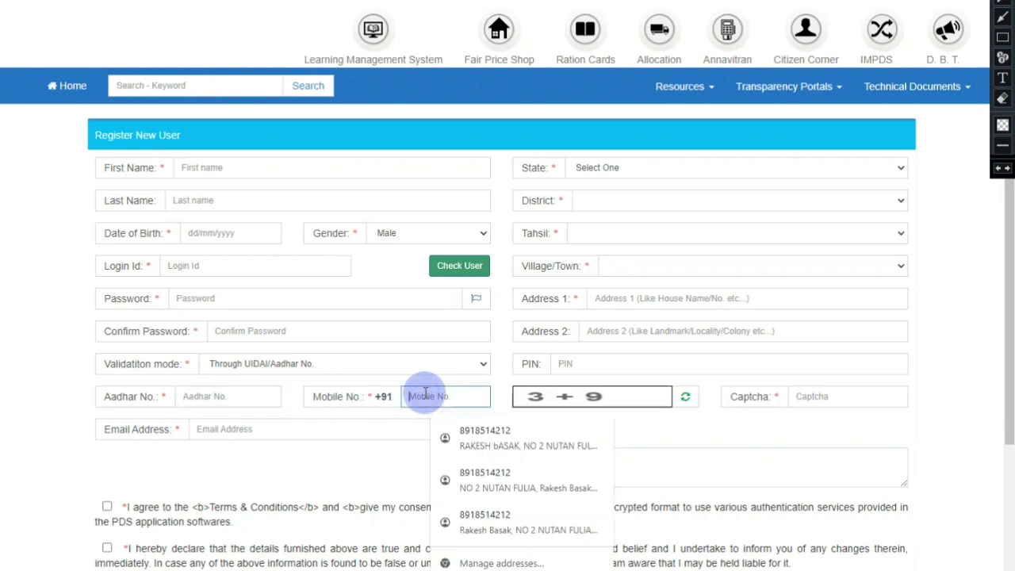
pyautogui.click(385, 451)
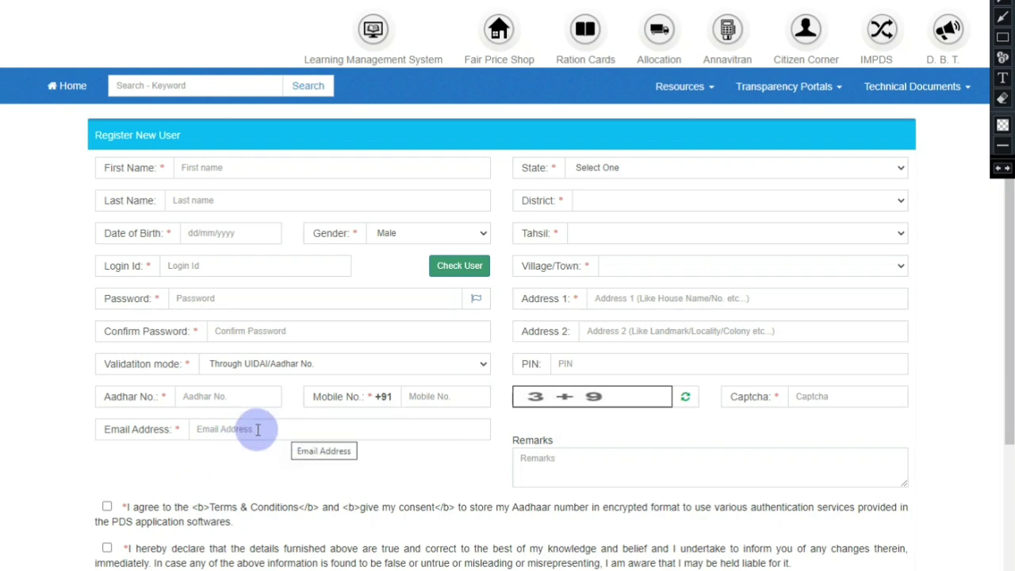
# Step: Set State to West Bengal and close the District list without choosing
pyautogui.click(612, 167)
pyautogui.scroll(-5, 642, 317)
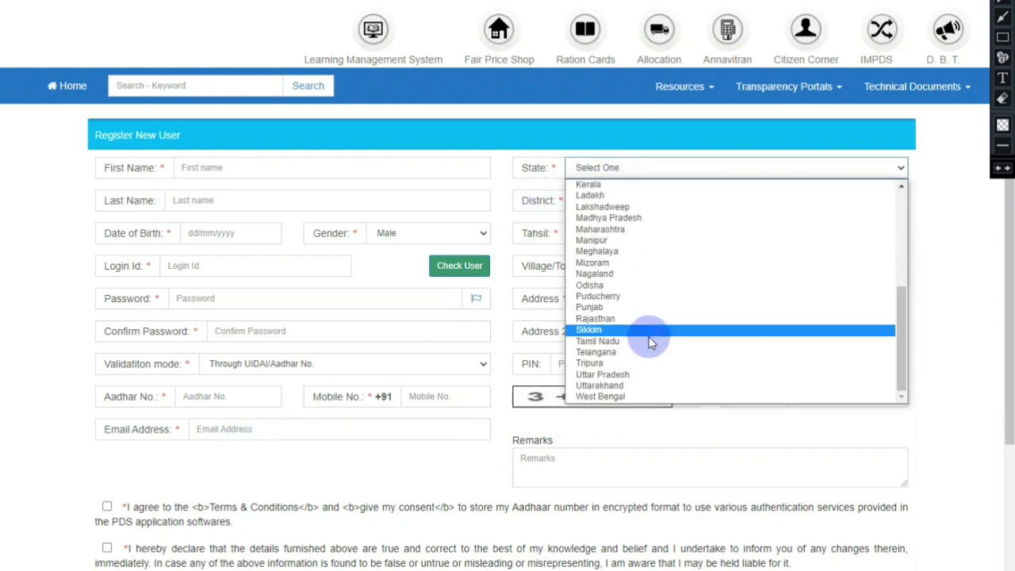
pyautogui.click(657, 396)
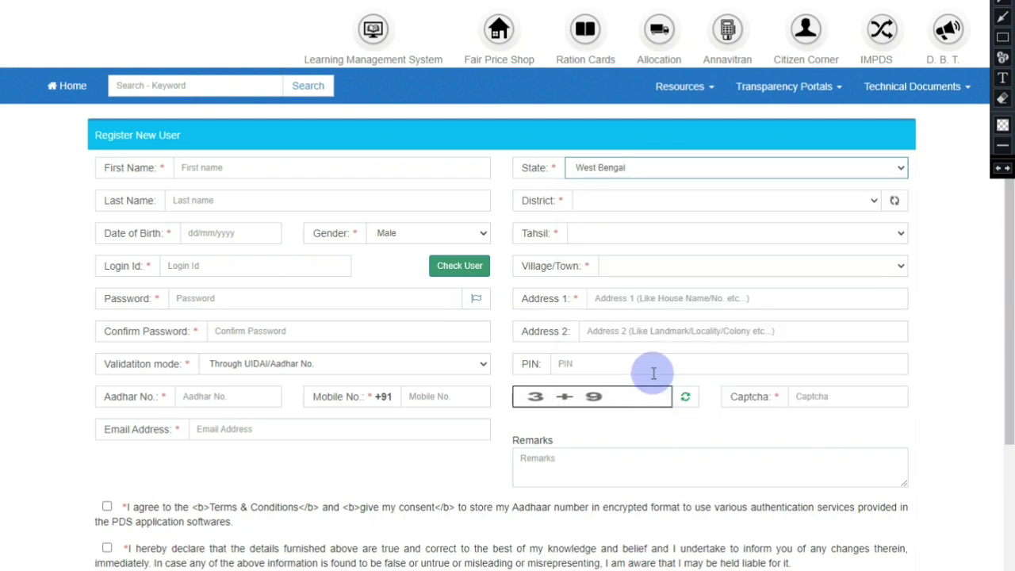
pyautogui.click(713, 200)
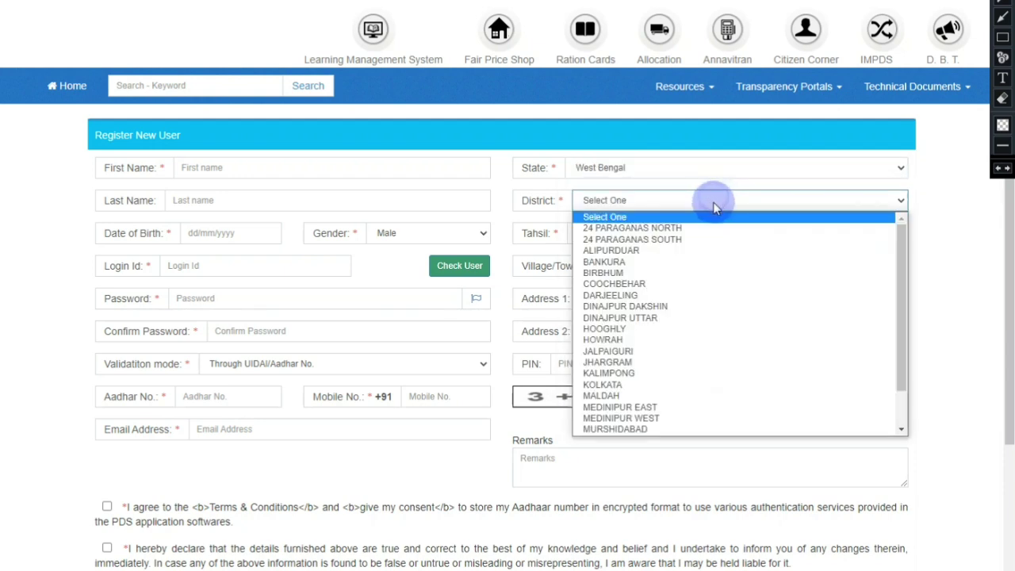
pyautogui.scroll(-2, 707, 360)
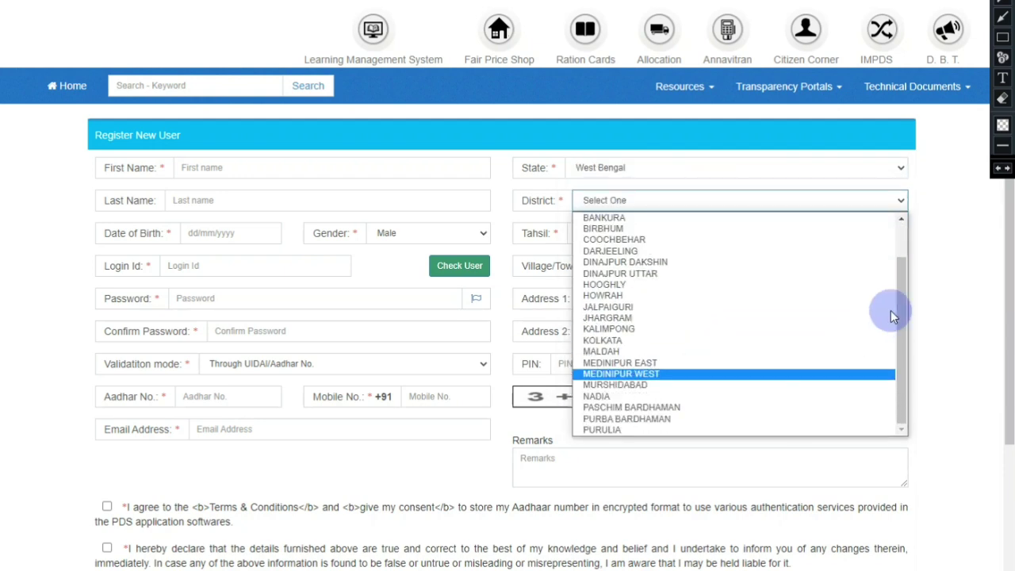
pyautogui.click(911, 270)
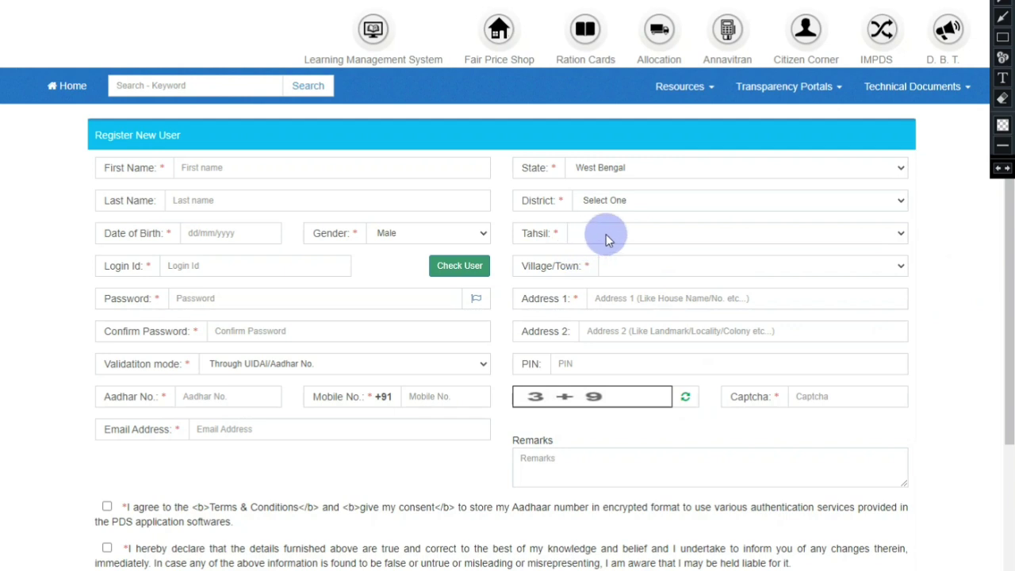
# Step: Step through the village/town, address line and PIN fields to the captcha field
pyautogui.click(652, 269)
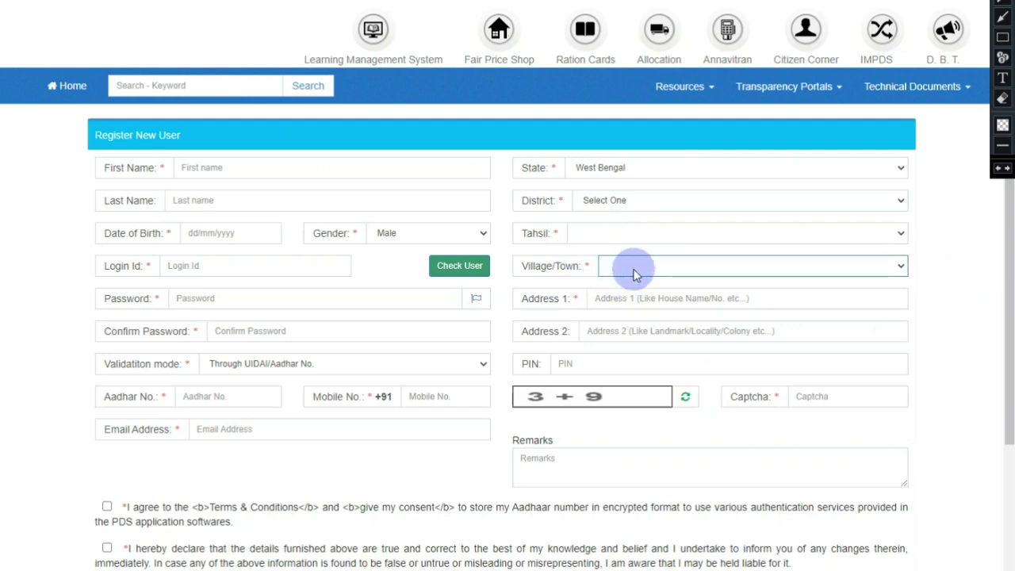
pyautogui.click(600, 299)
pyautogui.click(947, 288)
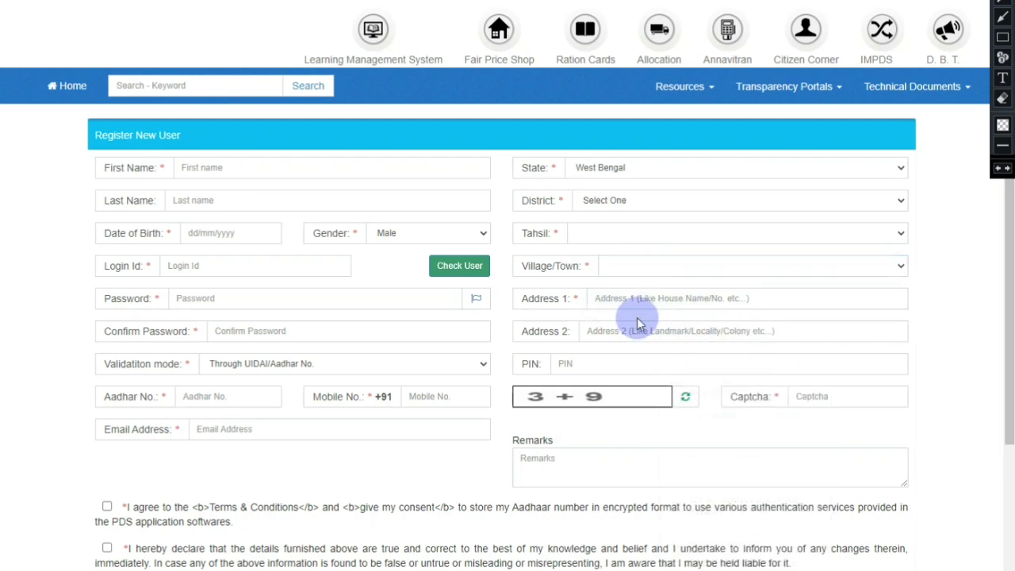
pyautogui.scroll(-1, 636, 324)
pyautogui.click(608, 260)
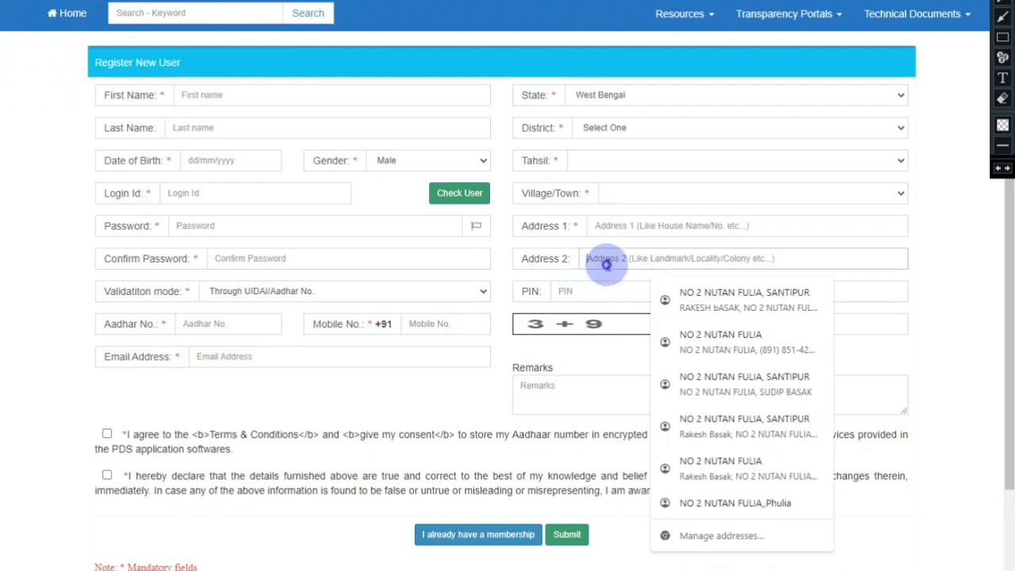
pyautogui.click(930, 250)
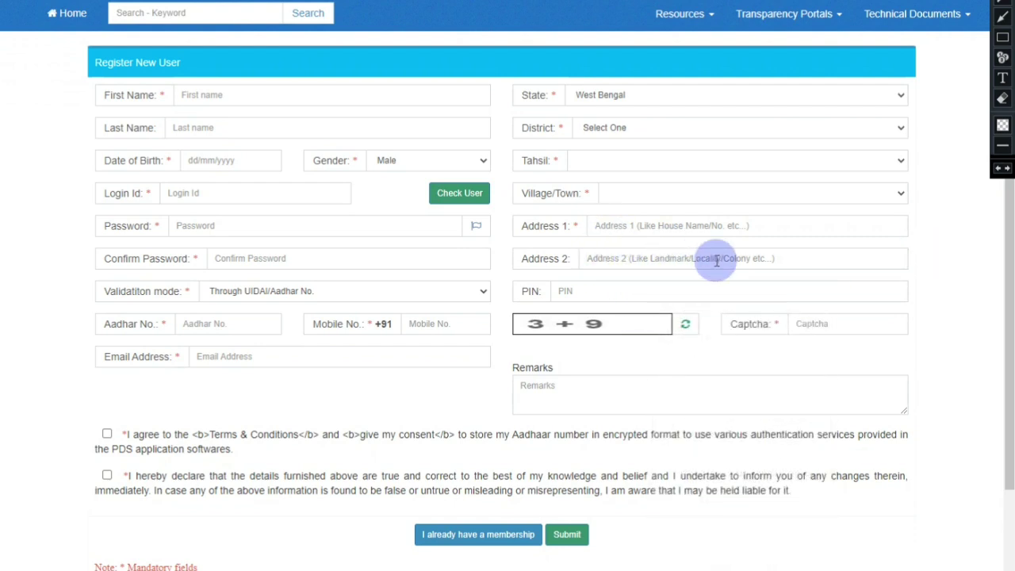
pyautogui.click(591, 291)
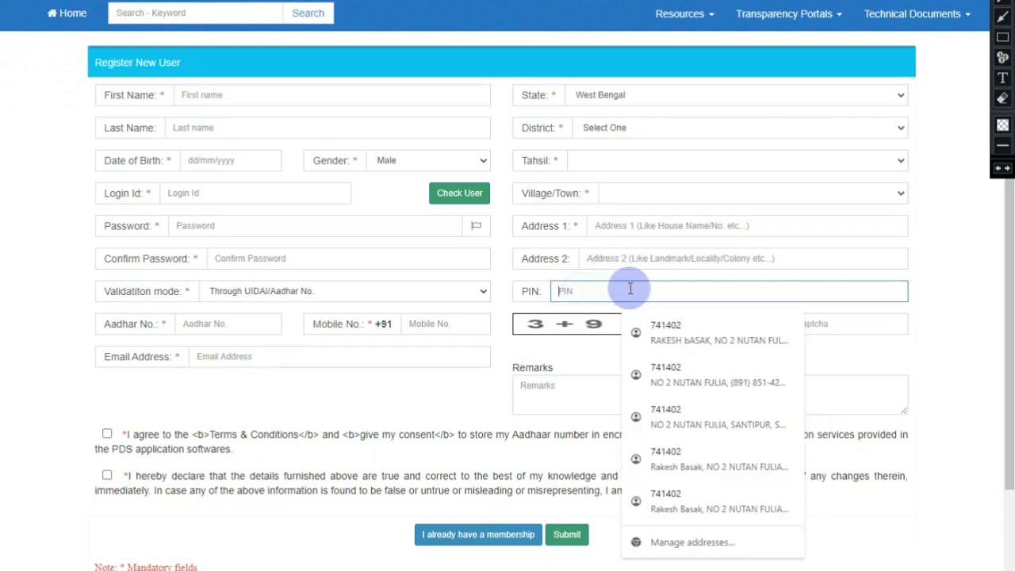
pyautogui.click(930, 263)
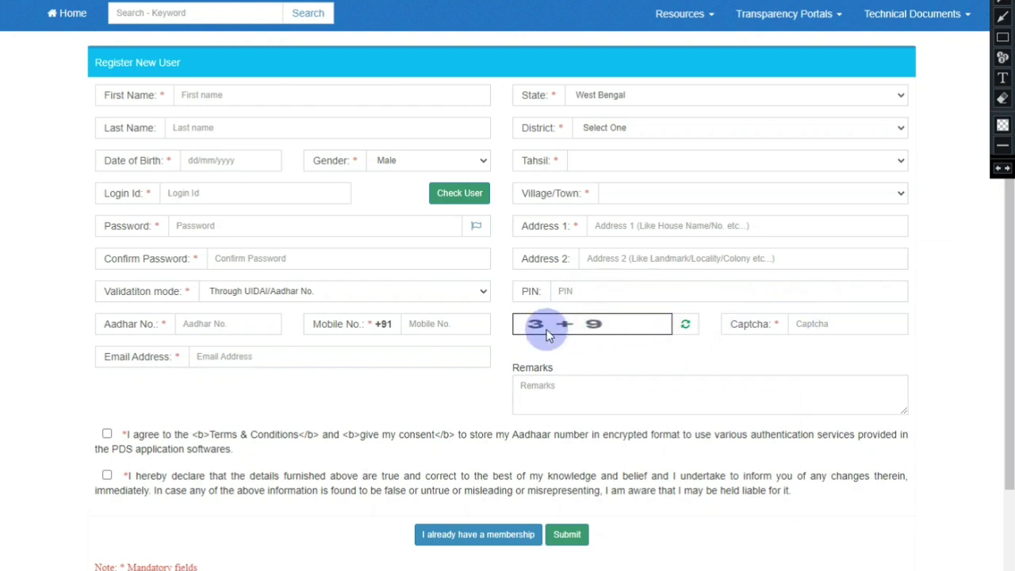
pyautogui.click(814, 322)
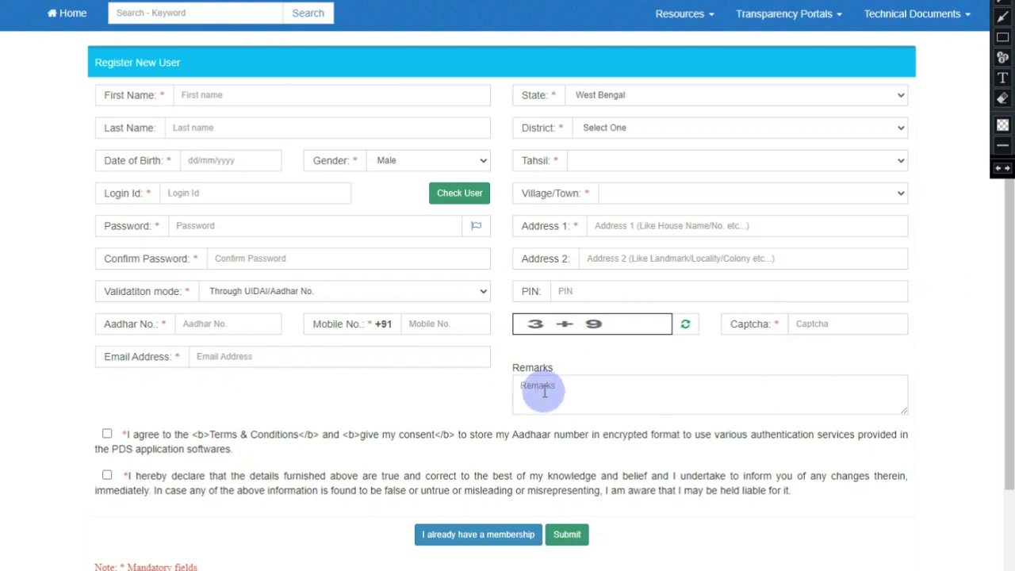
# Step: Tick the Aadhaar terms and truthfulness declaration boxes, then return to the page top
pyautogui.scroll(-2, 543, 392)
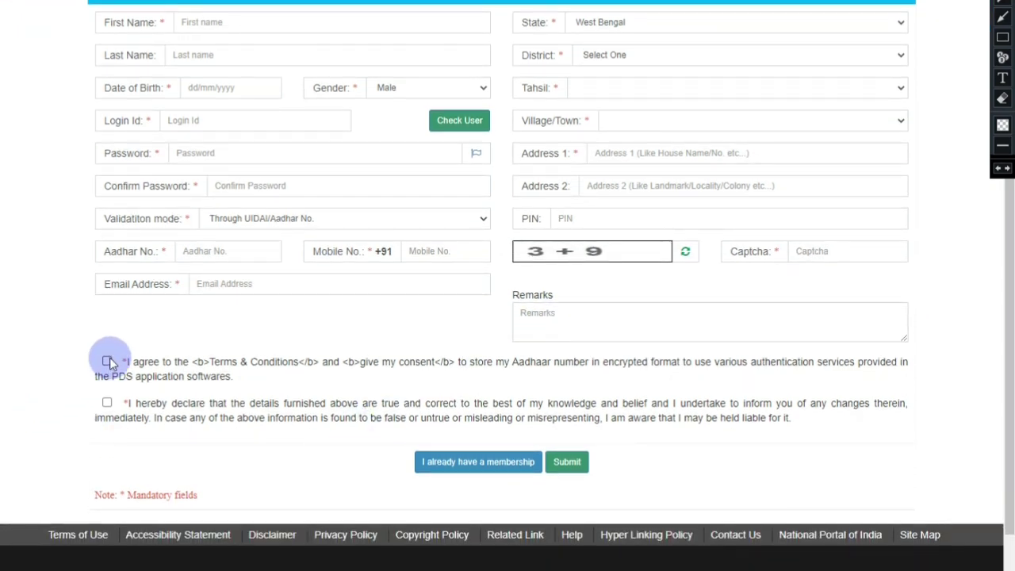
pyautogui.click(107, 403)
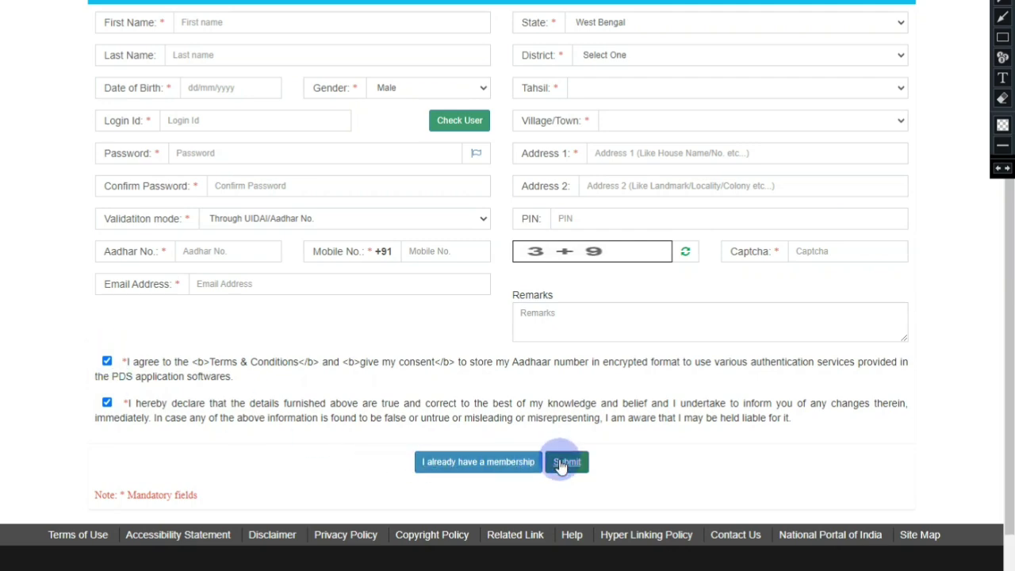
pyautogui.scroll(3, 775, 322)
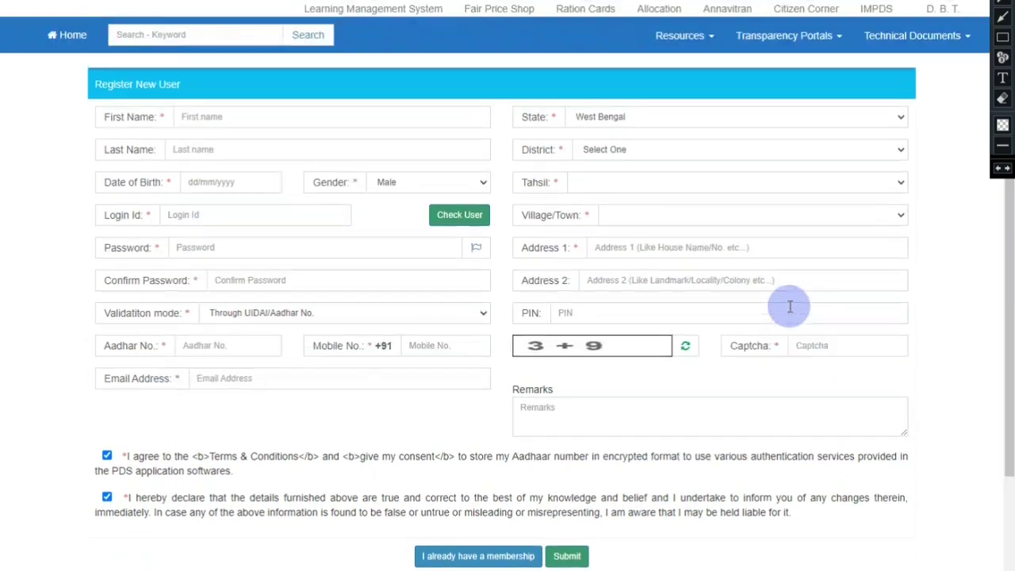
pyautogui.moveTo(843, 117)
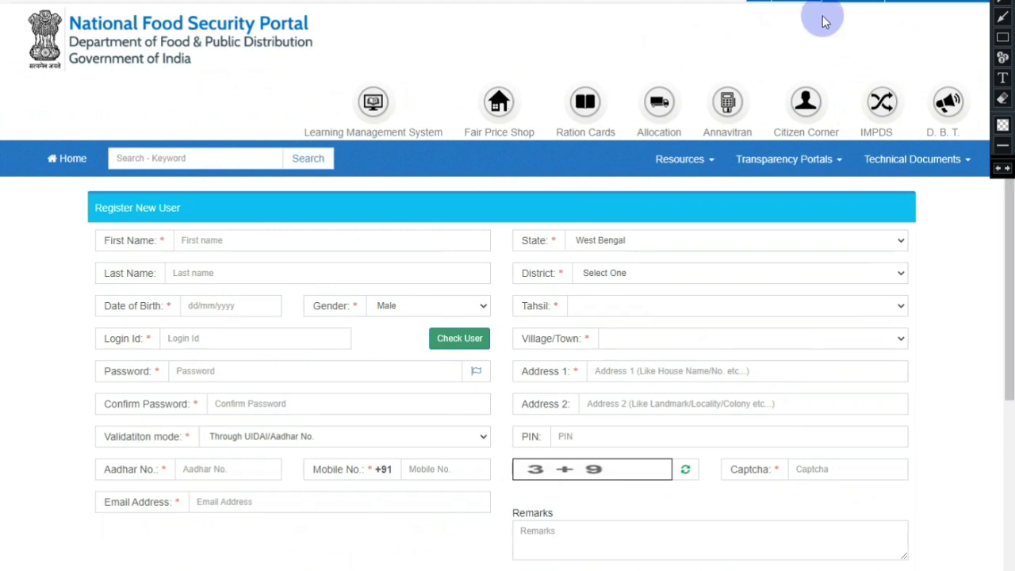
# Step: Sign in with Login Id via Public Log In, entering the account password and captcha
pyautogui.click(849, 1)
pyautogui.click(928, 18)
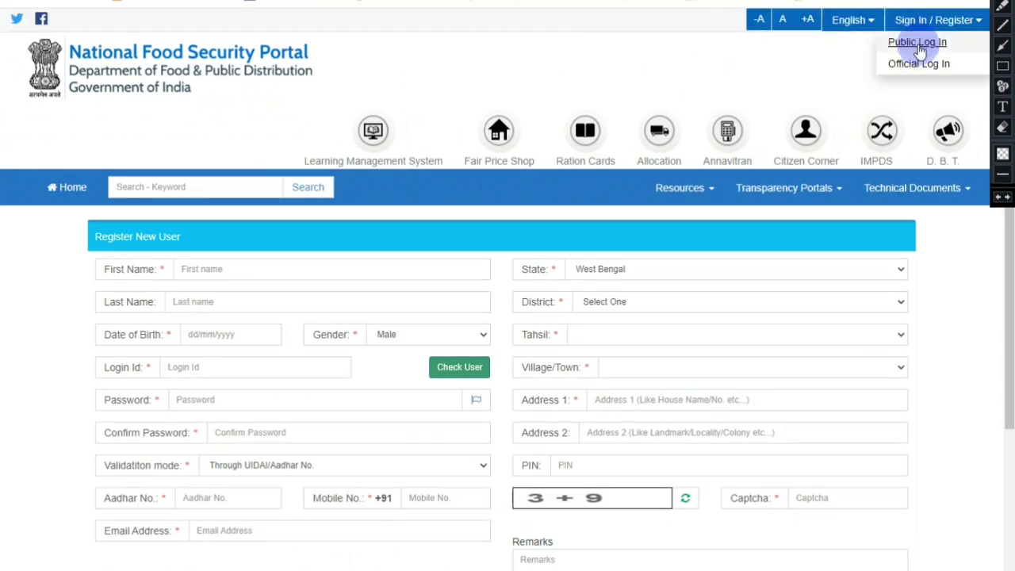
pyautogui.click(914, 46)
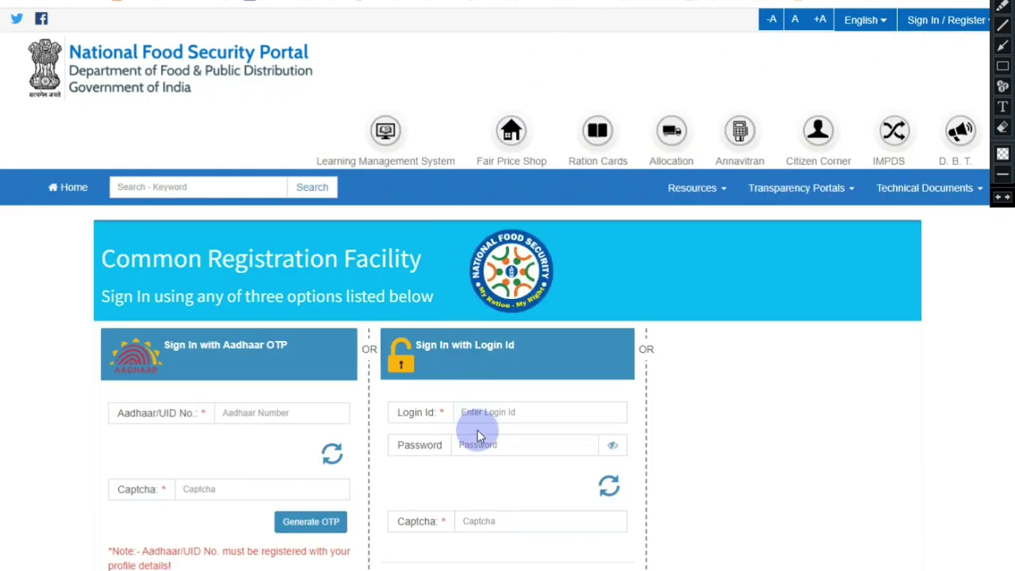
pyautogui.scroll(-1, 474, 444)
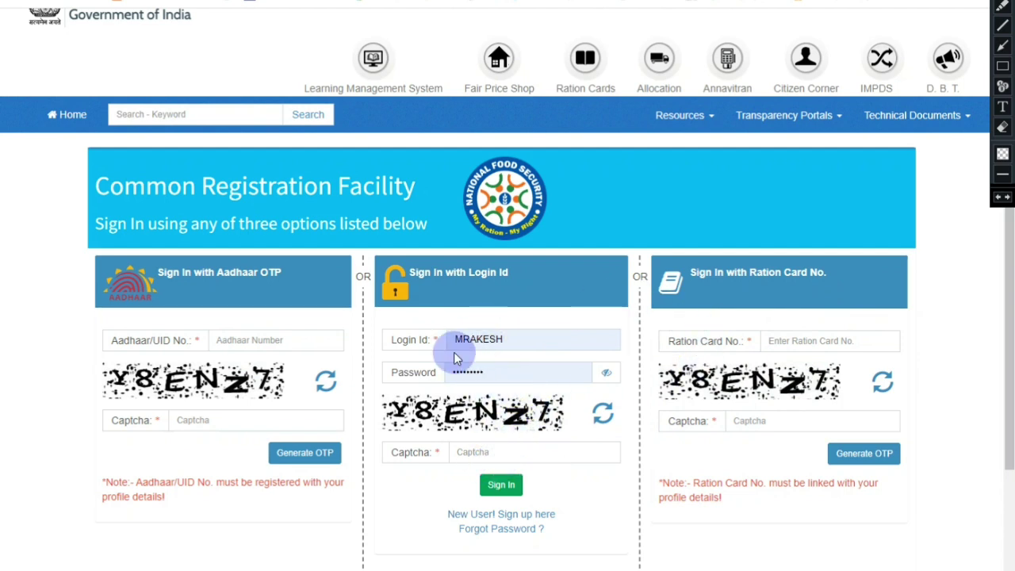
pyautogui.click(494, 385)
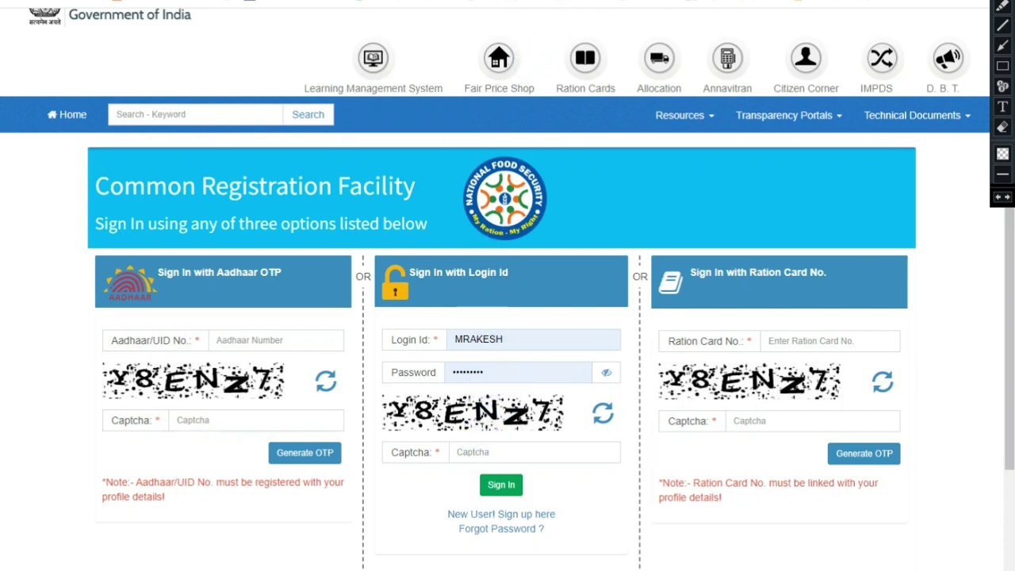
pyautogui.write('Y8ENZ7')
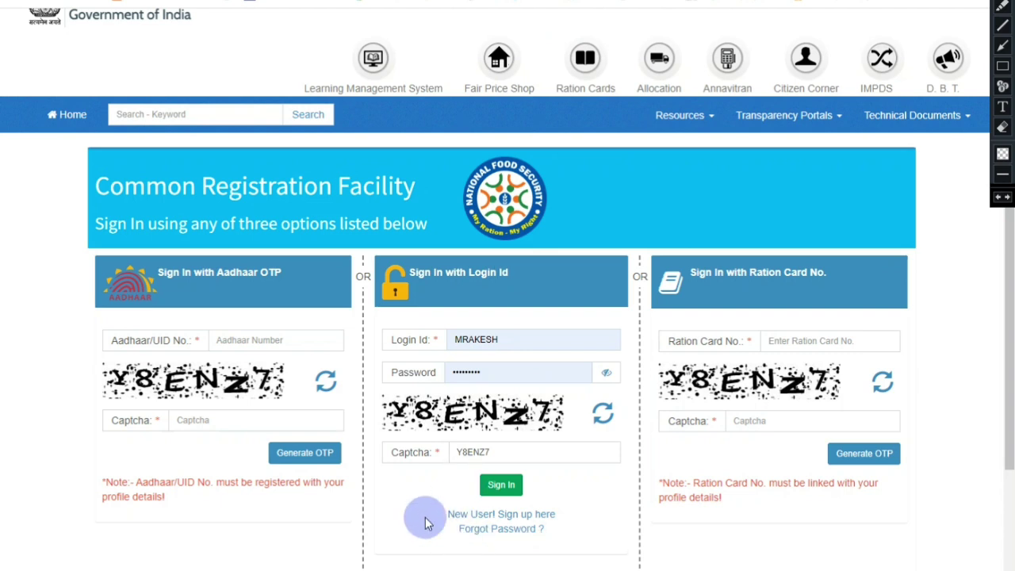
pyautogui.click(502, 486)
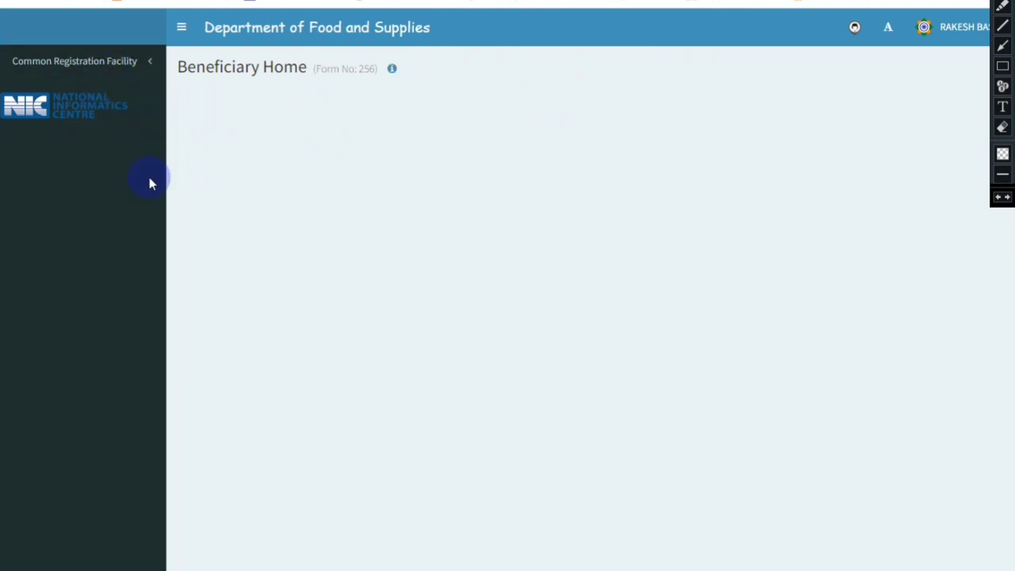
# Step: Open Get RC Details under Common Registration Facility and search the pasted ration card number
pyautogui.click(181, 33)
pyautogui.click(48, 31)
pyautogui.click(120, 65)
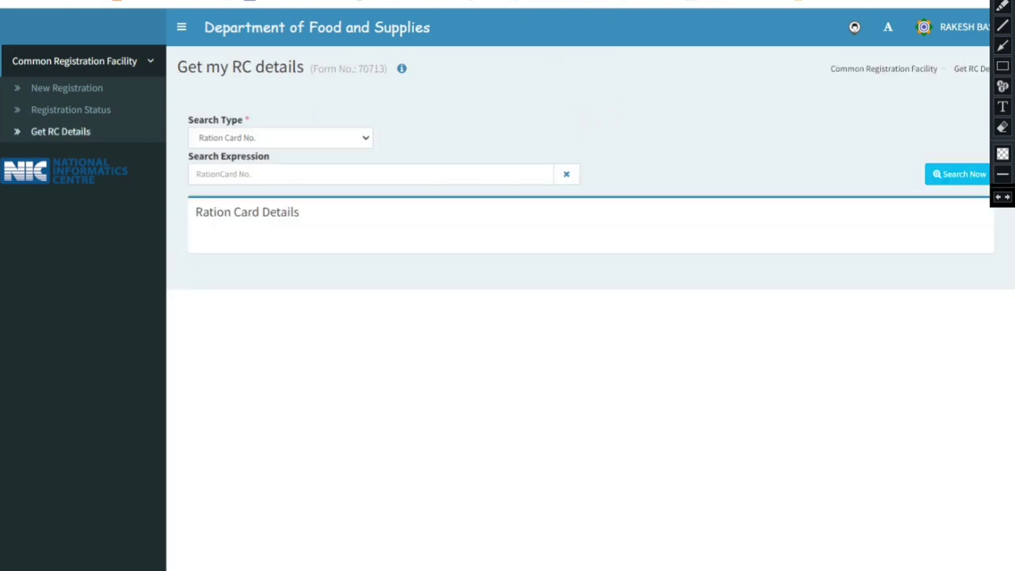
pyautogui.click(333, 135)
pyautogui.click(377, 175)
pyautogui.rightClick(382, 175)
pyautogui.click(418, 290)
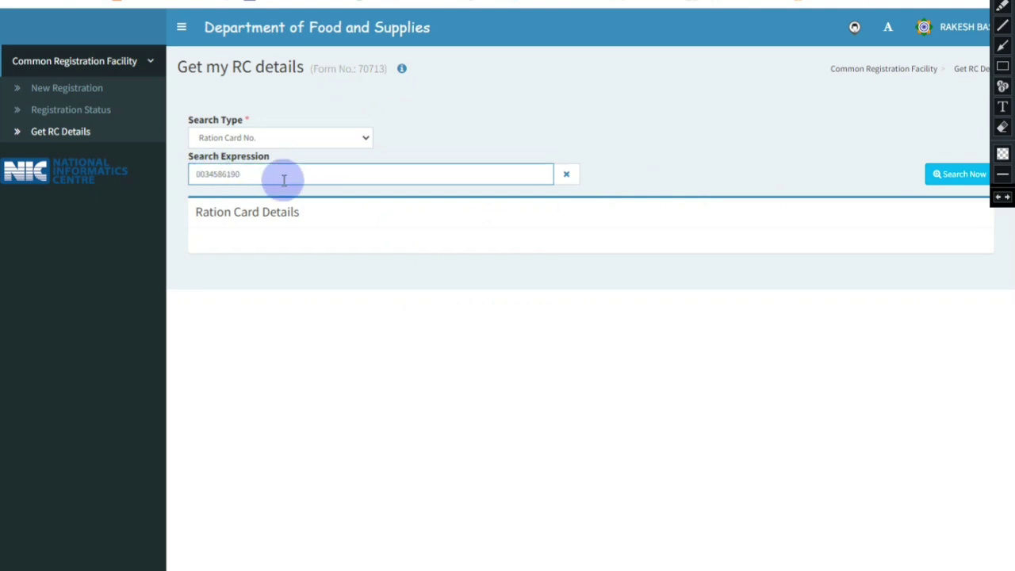
pyautogui.click(940, 175)
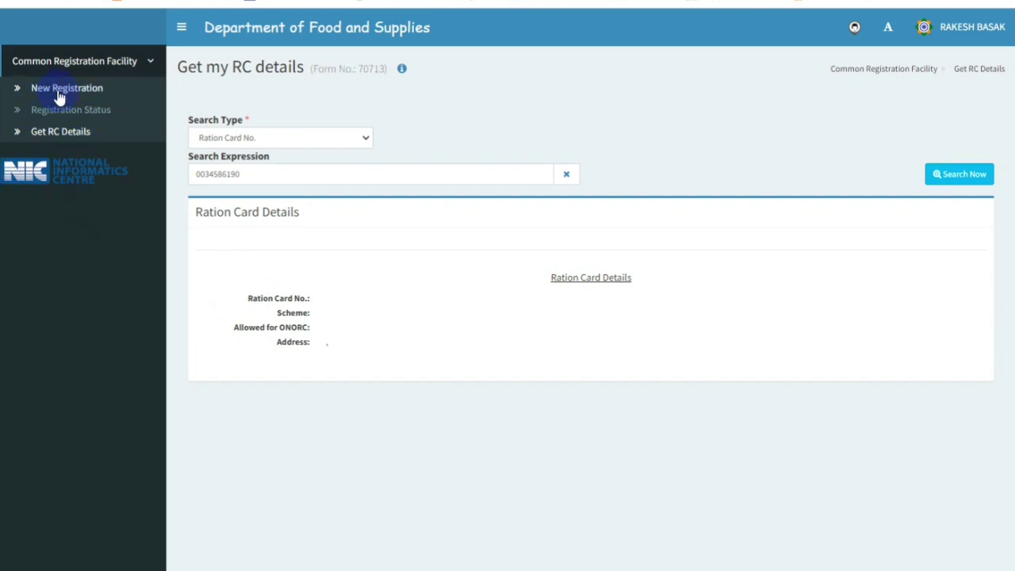
# Step: Start a New Registration, choosing Punjab as the state and submitting it
pyautogui.click(89, 92)
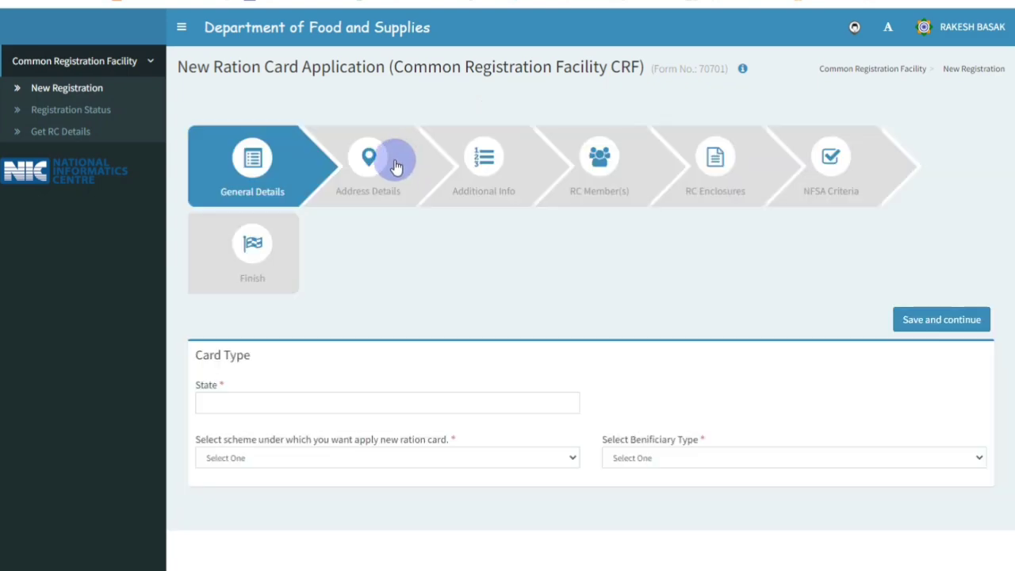
pyautogui.scroll(-3, 496, 262)
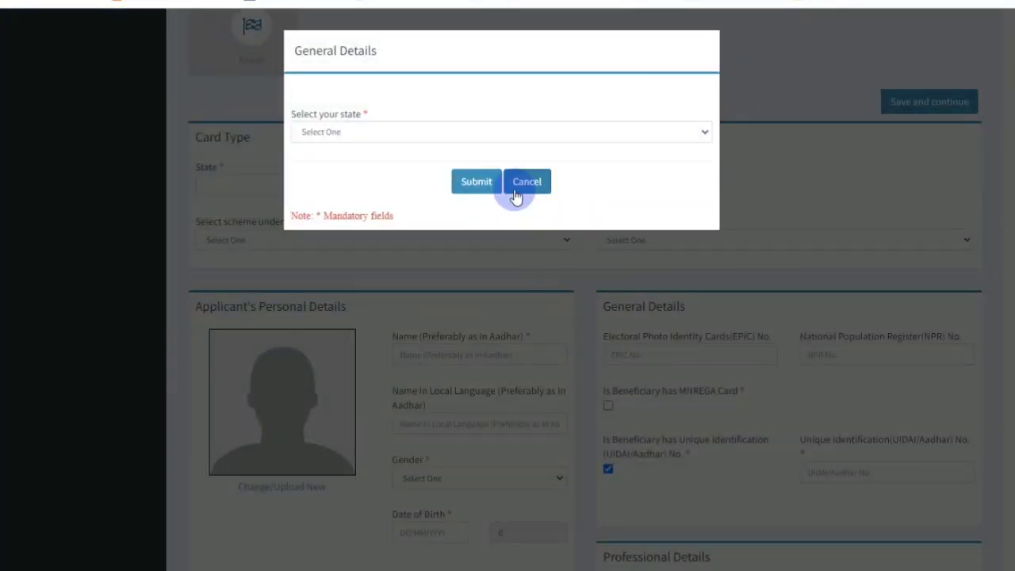
pyautogui.click(567, 135)
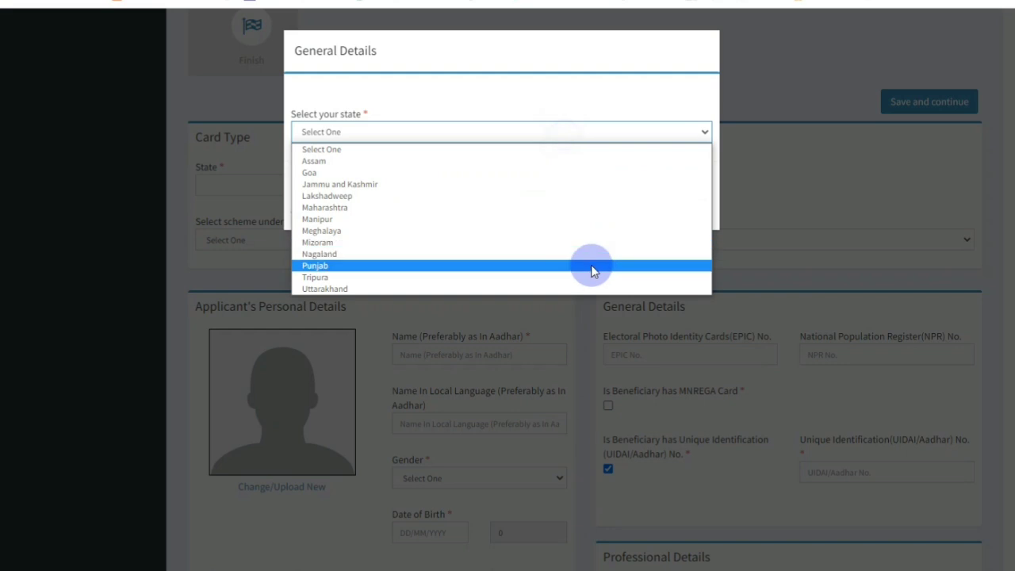
pyautogui.click(505, 266)
pyautogui.click(491, 188)
# Step: Scroll through the sections of New Ration Card Application Form No. 70701
pyautogui.scroll(-4, 761, 294)
pyautogui.scroll(1, 754, 298)
pyautogui.scroll(6, 752, 297)
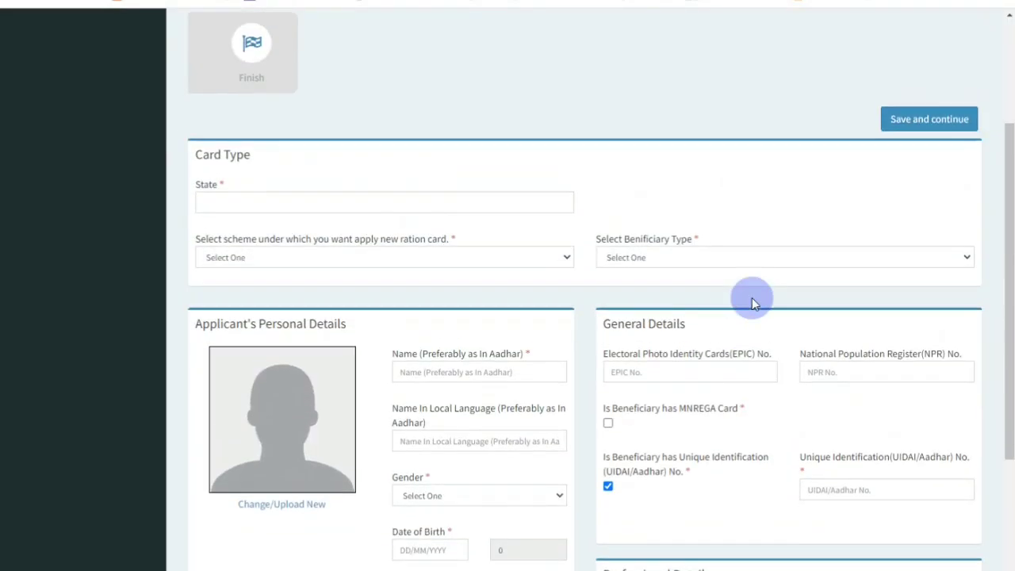
pyautogui.scroll(-3, 680, 315)
pyautogui.scroll(-4, 680, 316)
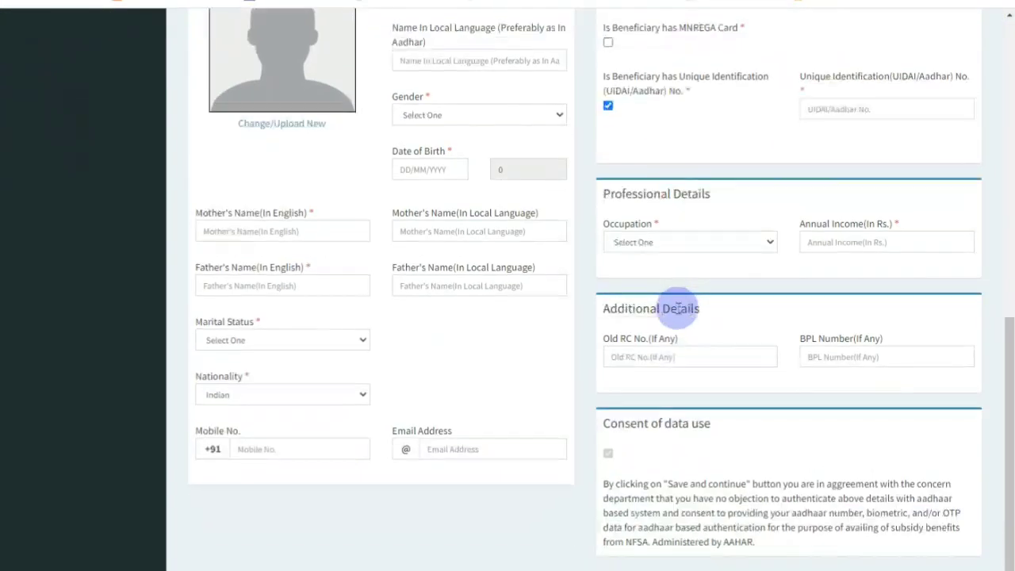
pyautogui.scroll(5, 674, 309)
pyautogui.scroll(2, 681, 301)
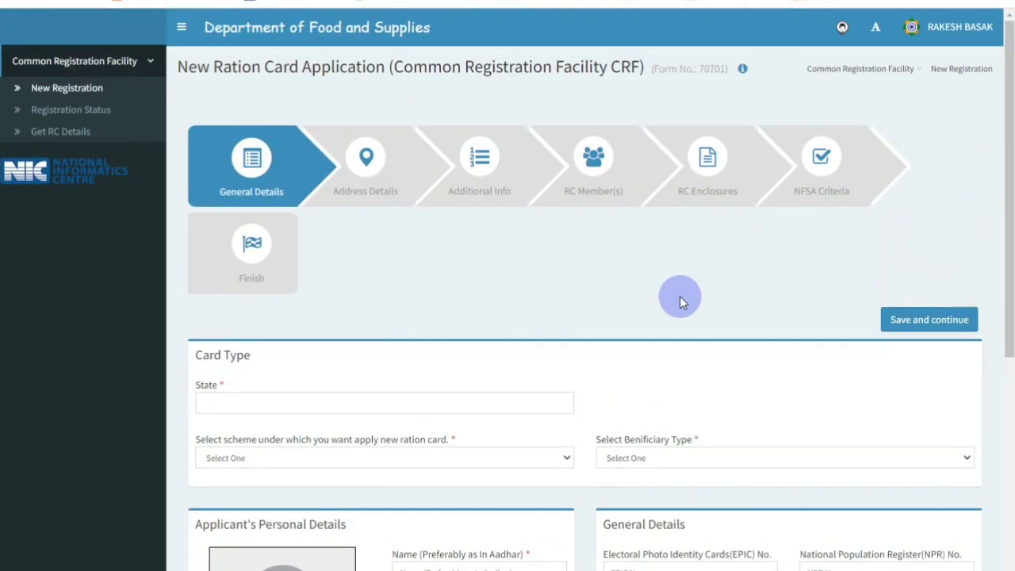
pyautogui.scroll(-9, 679, 298)
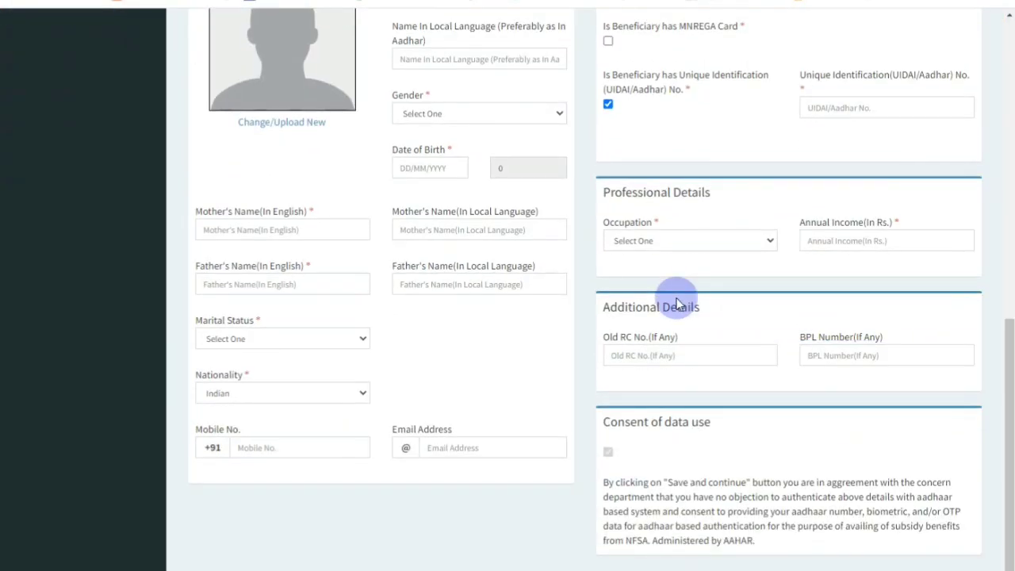
pyautogui.scroll(11, 673, 305)
pyautogui.scroll(-11, 671, 299)
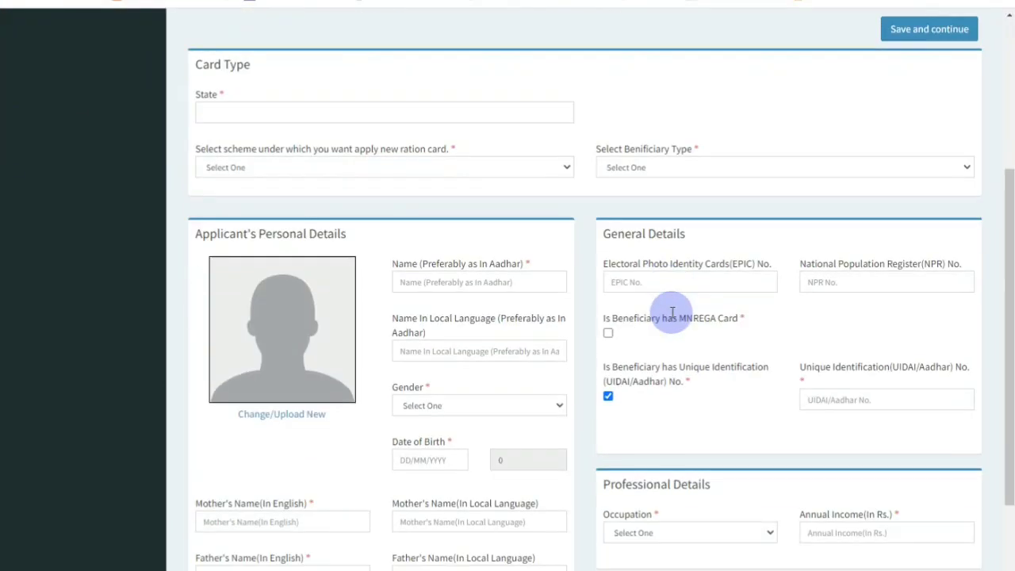
pyautogui.scroll(11, 671, 335)
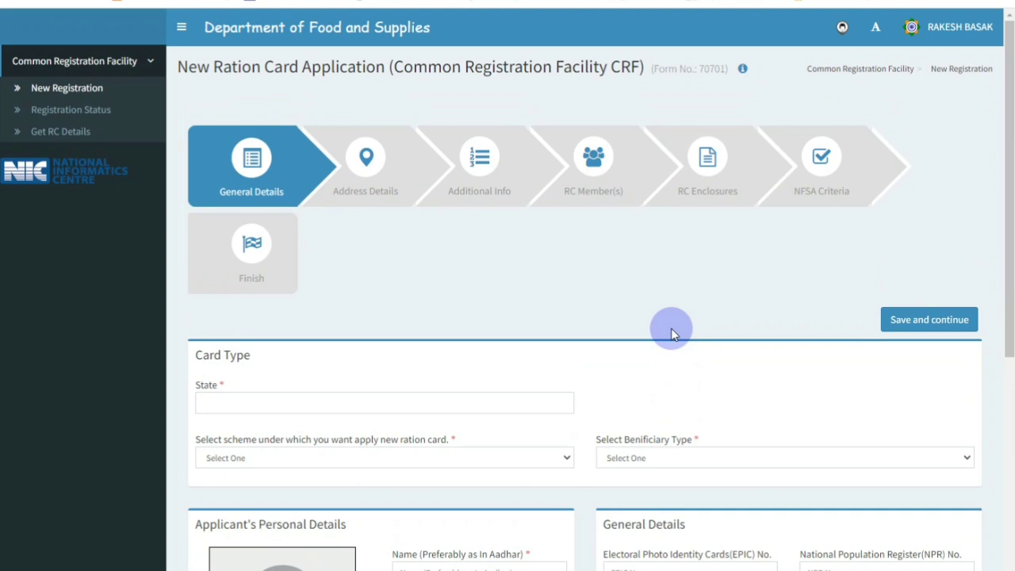
pyautogui.scroll(-11, 670, 335)
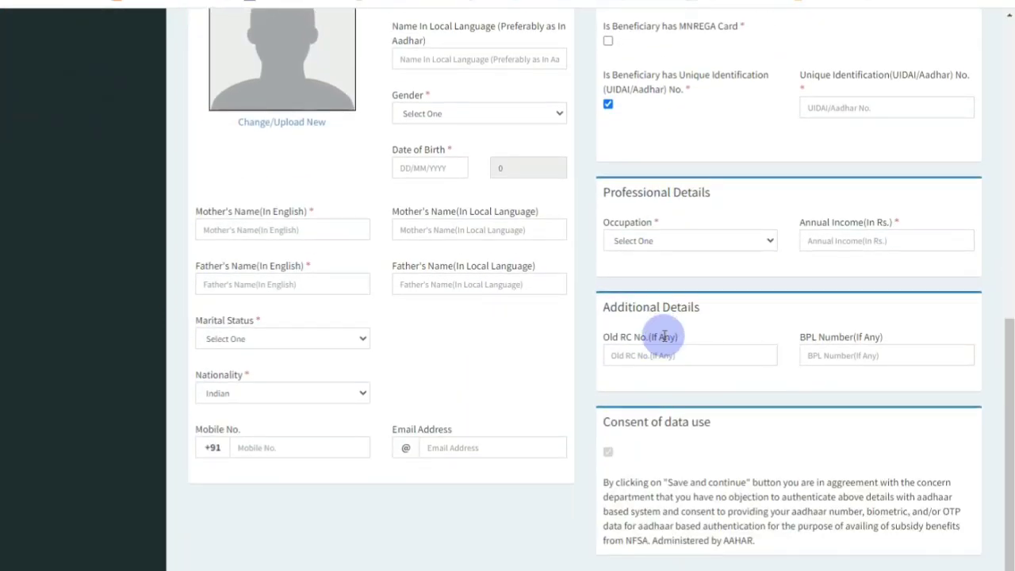
pyautogui.scroll(11, 661, 337)
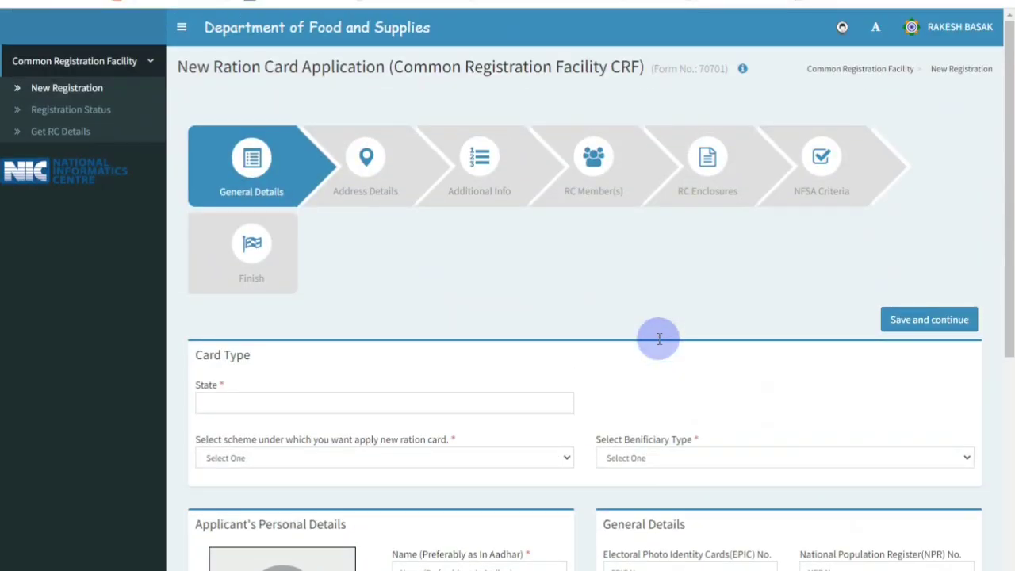
pyautogui.scroll(-10, 566, 307)
pyautogui.scroll(10, 578, 261)
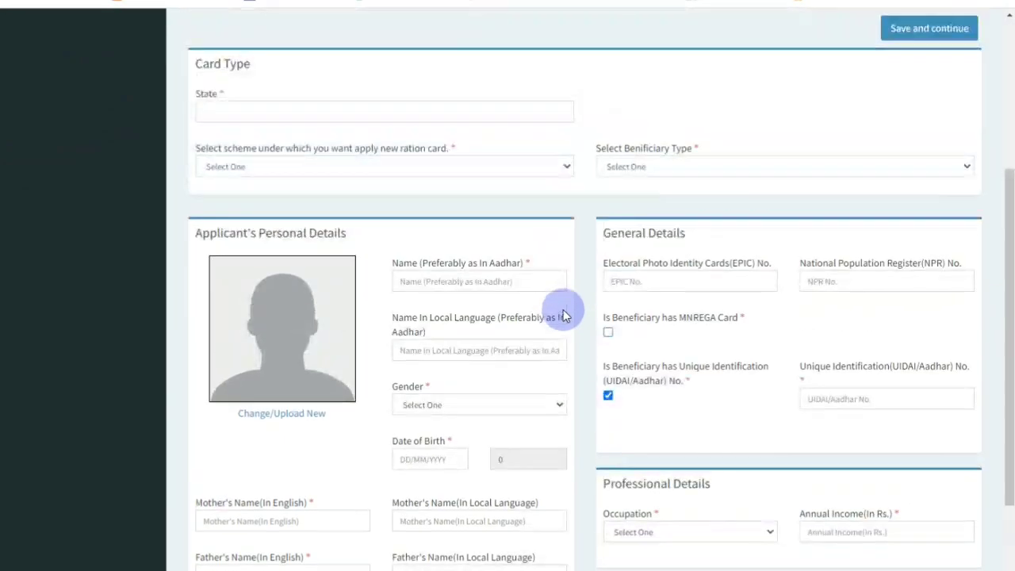